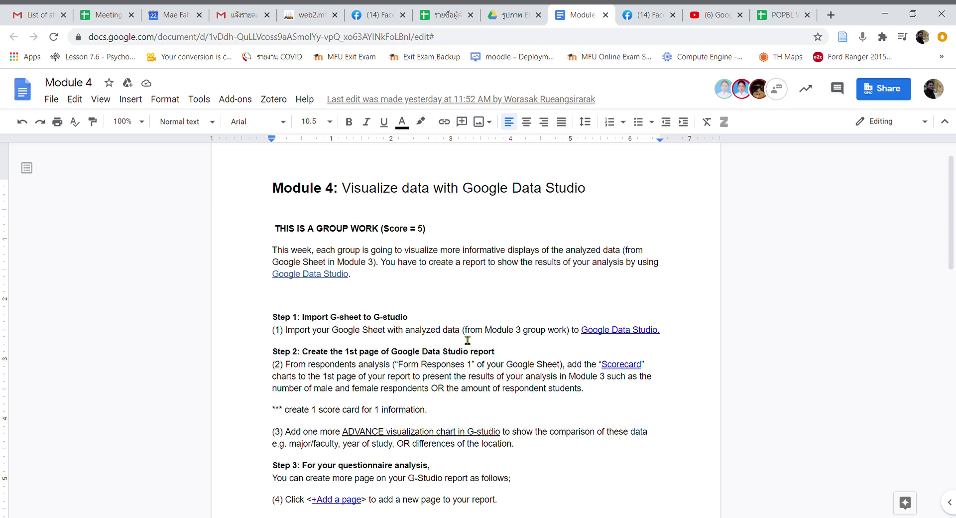
- Open Google Data Studio from the link in Step 1 of the Module 4 document and create a new report
{"action": "scroll", "coordinate": [466, 340], "scroll_direction": "down", "scroll_amount": 3}
{"action": "scroll", "coordinate": [467, 340], "scroll_direction": "up", "scroll_amount": 1}
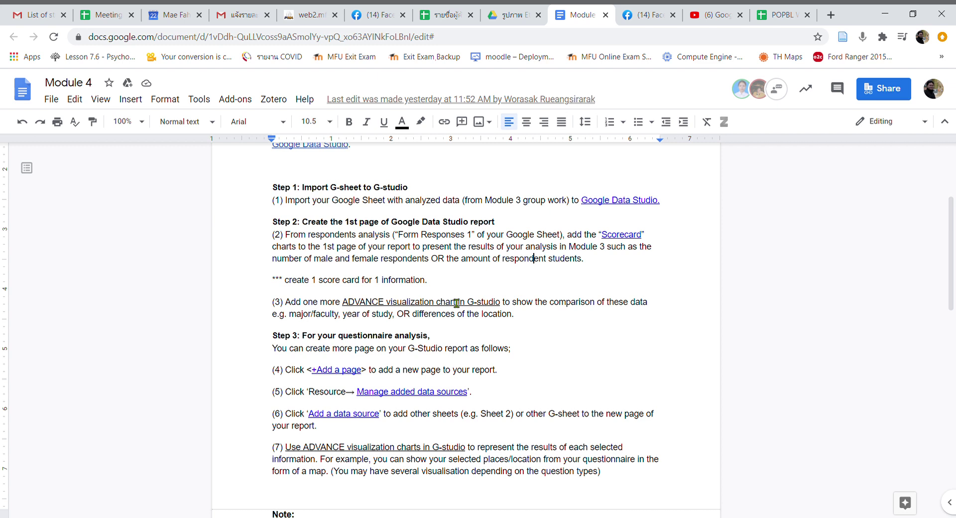
{"action": "scroll", "coordinate": [456, 303], "scroll_direction": "down", "scroll_amount": 1}
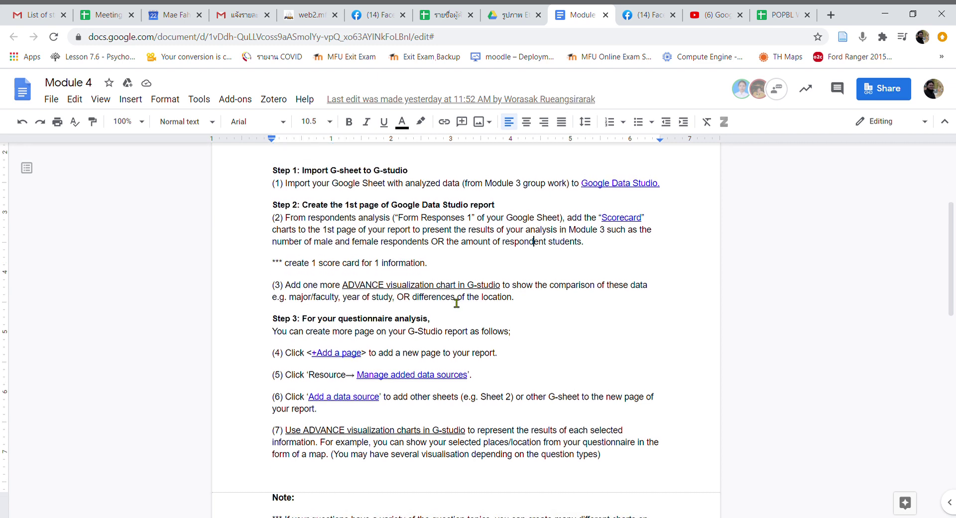
{"action": "scroll", "coordinate": [456, 303], "scroll_direction": "up", "scroll_amount": 2}
{"action": "scroll", "coordinate": [457, 302], "scroll_direction": "up", "scroll_amount": 1}
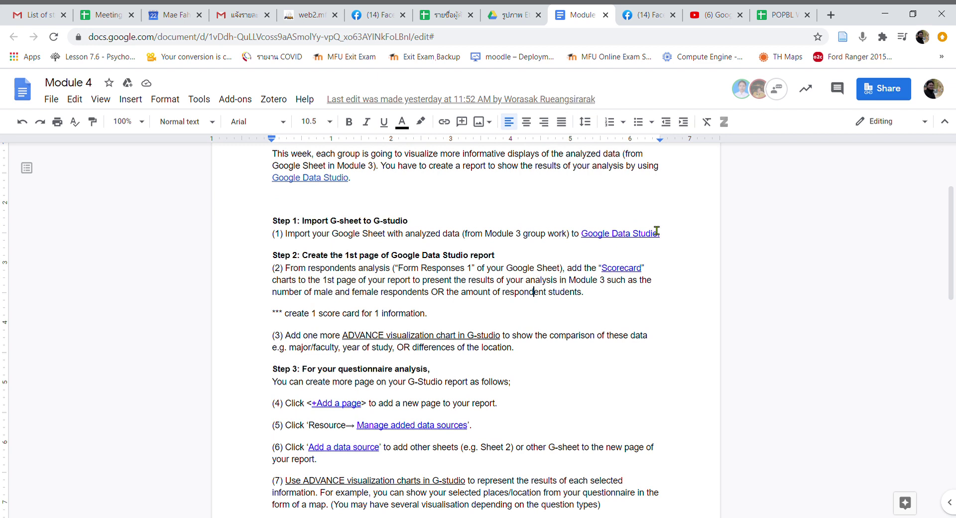
{"action": "left_click", "coordinate": [610, 234]}
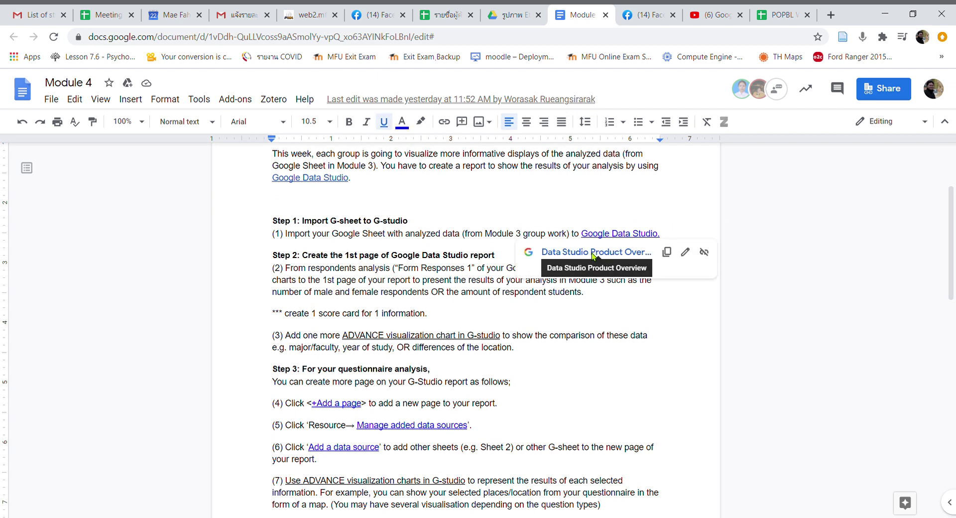
{"action": "left_click", "coordinate": [594, 255]}
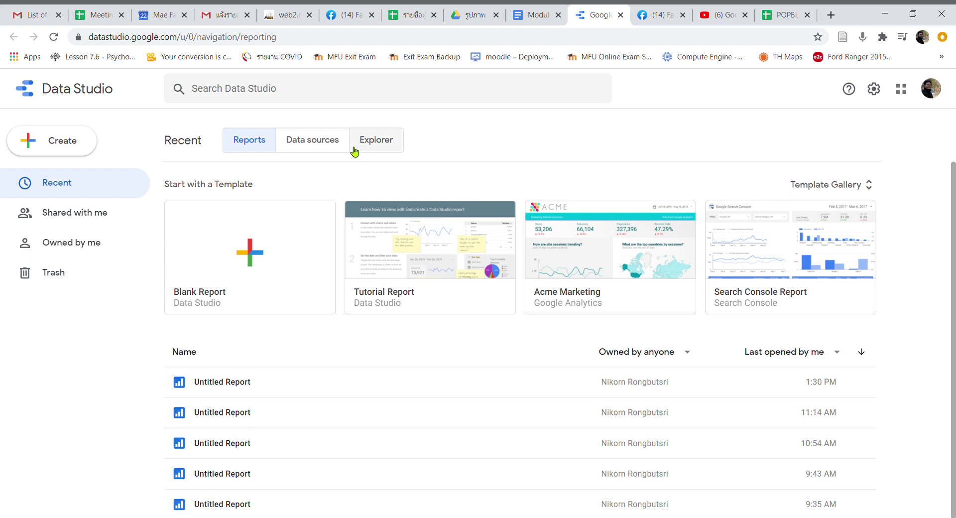
{"action": "left_click", "coordinate": [45, 147]}
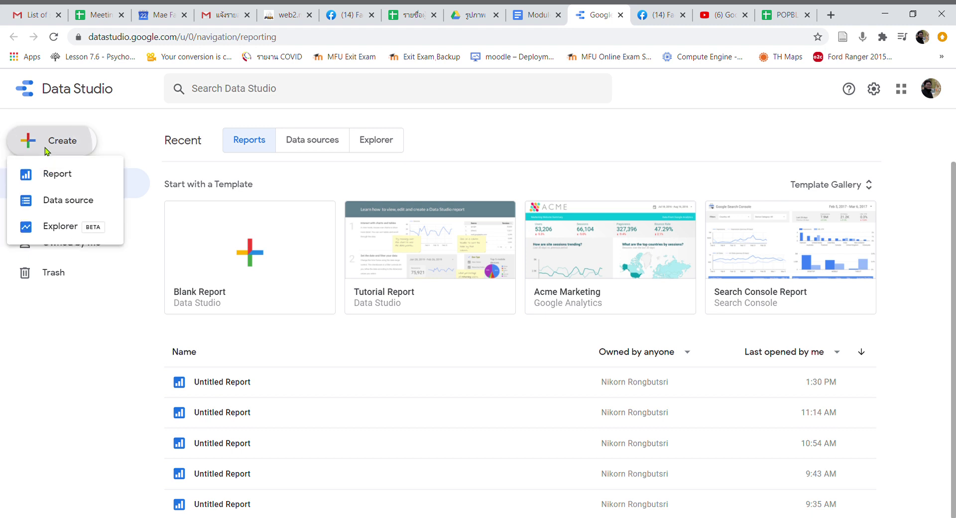
{"action": "left_click", "coordinate": [51, 175]}
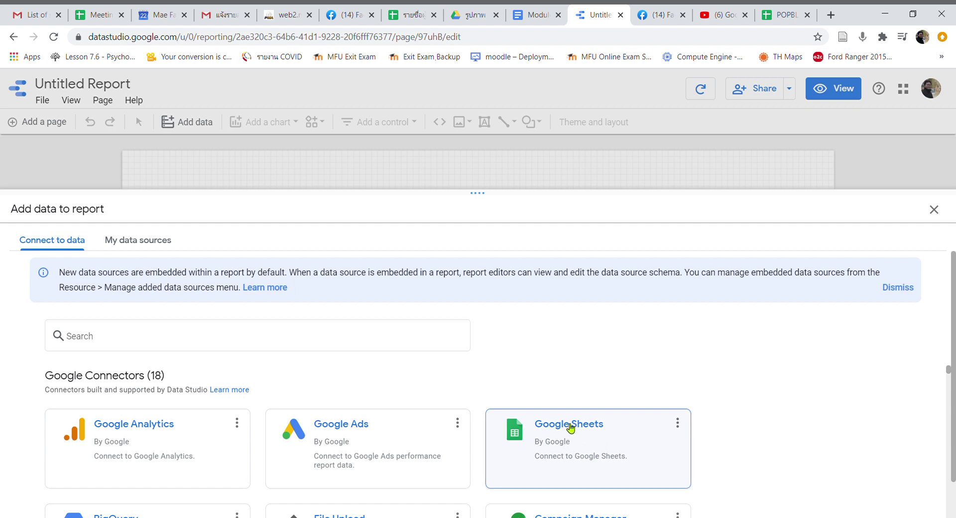
{"action": "left_click", "coordinate": [570, 426]}
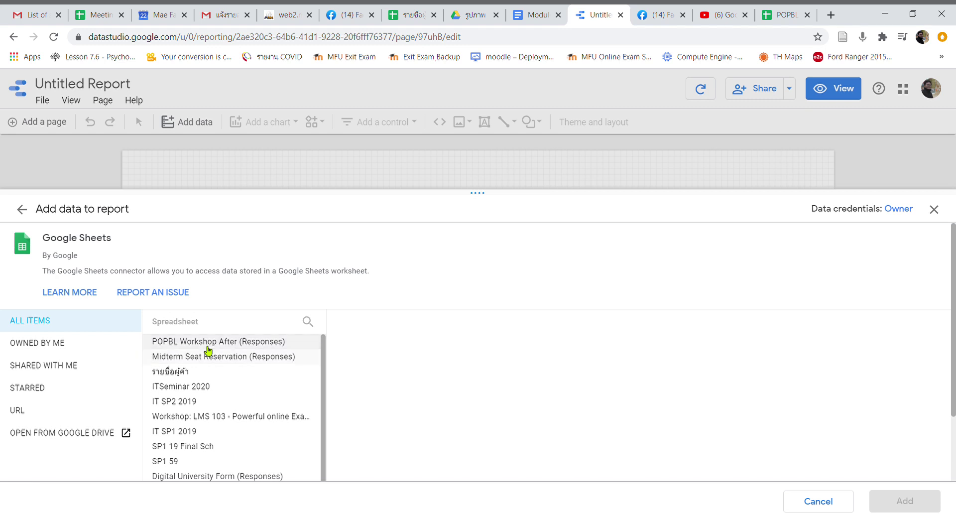
{"action": "left_click", "coordinate": [206, 344]}
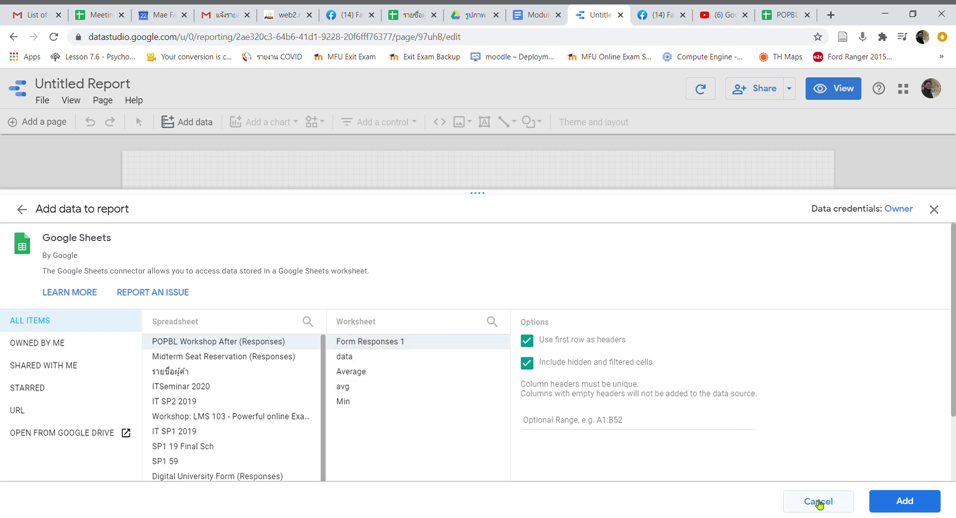
{"action": "left_click", "coordinate": [818, 503]}
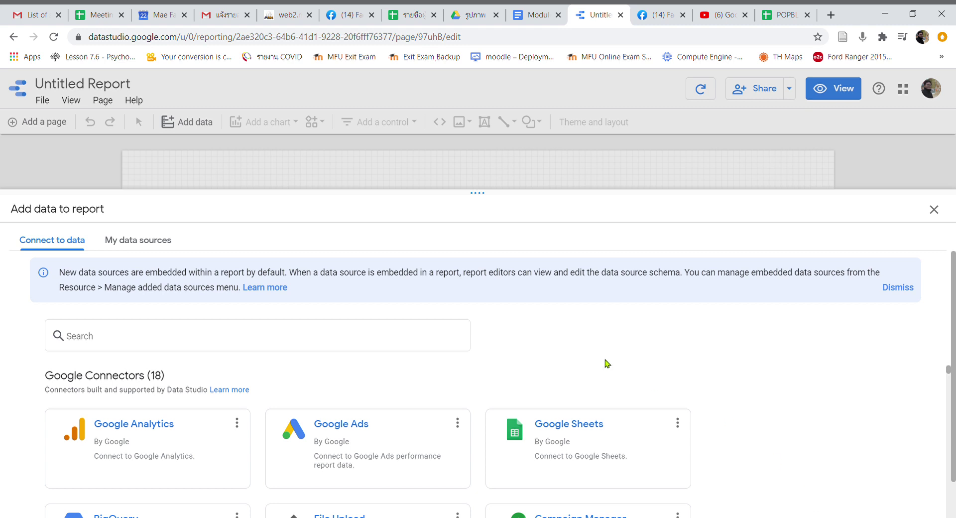
- Switch to the POPBL Workshop After (Responses) spreadsheet and add a new sheet named rawdata
{"action": "left_click", "coordinate": [777, 16]}
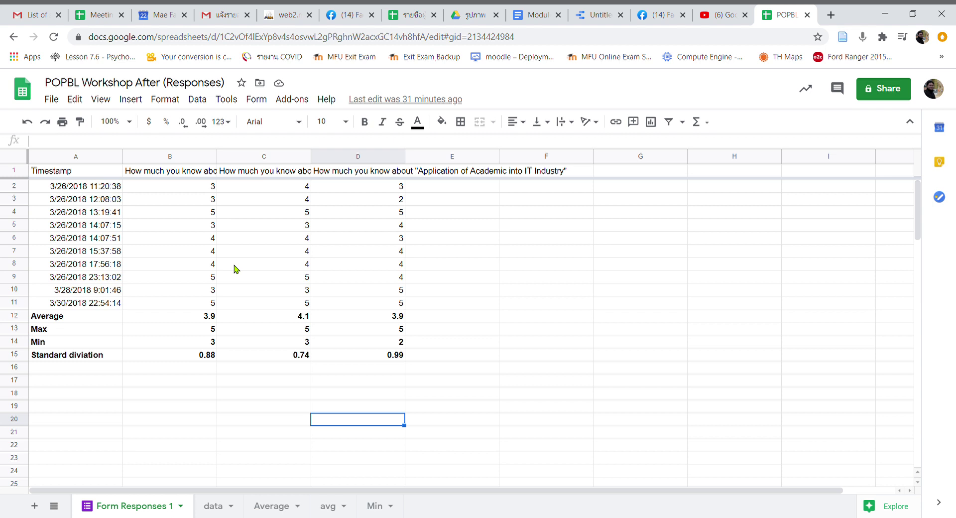
{"action": "left_click", "coordinate": [156, 171]}
{"action": "left_click", "coordinate": [329, 184], "text": "shift"}
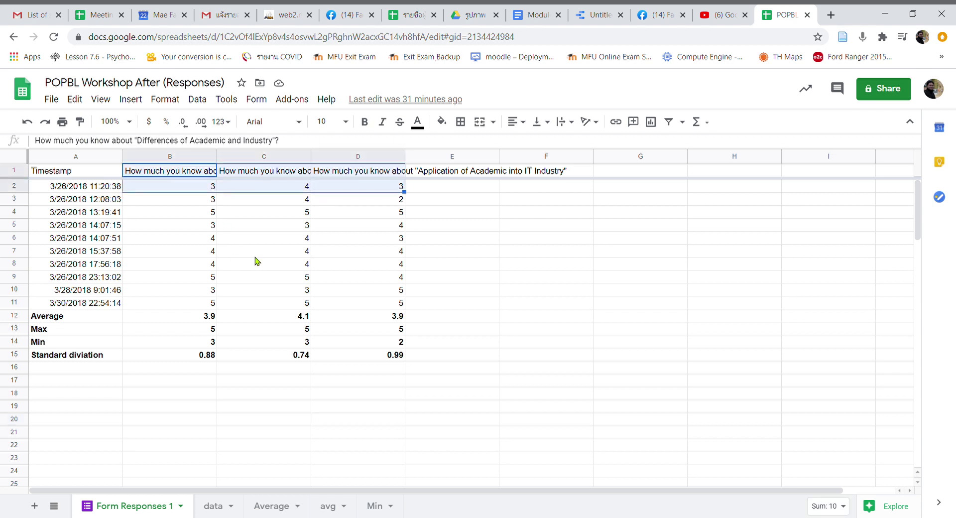
{"action": "left_click", "coordinate": [215, 253]}
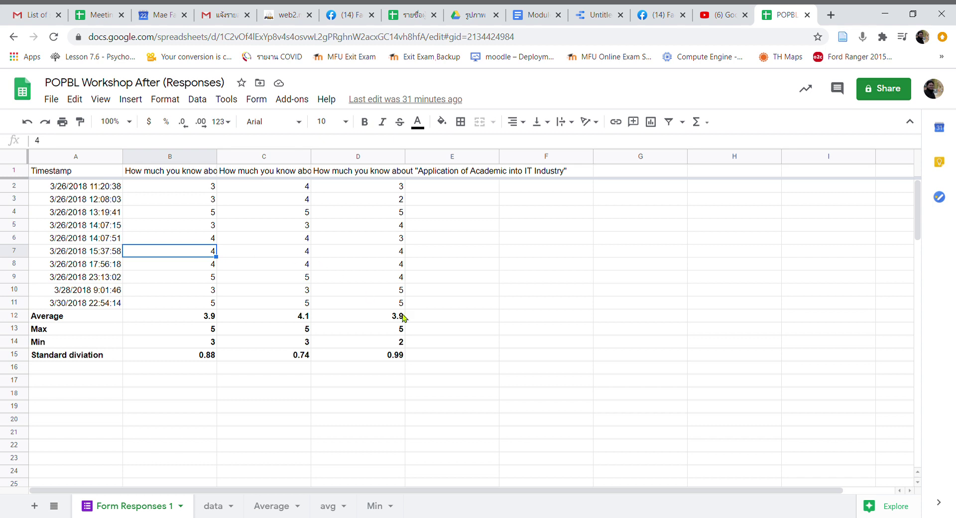
{"action": "left_click", "coordinate": [35, 506]}
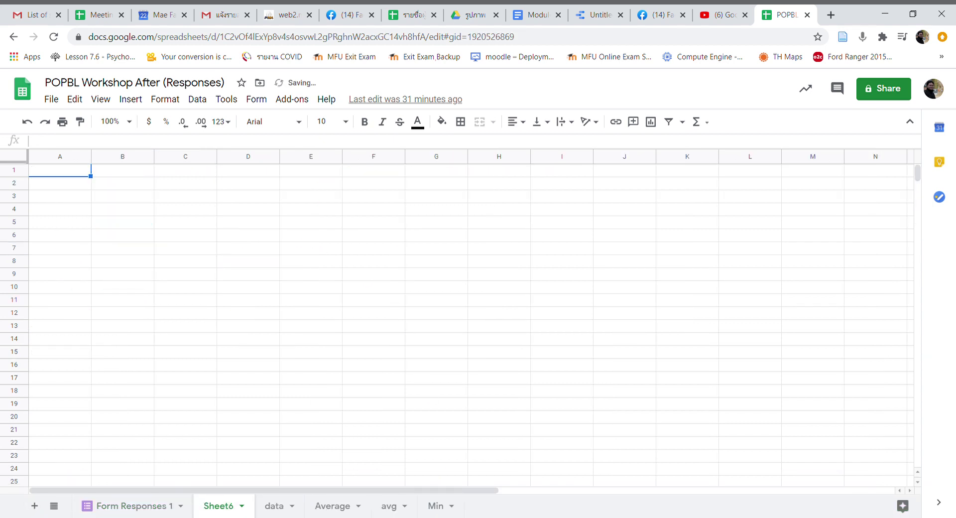
{"action": "double_click", "coordinate": [224, 508]}
{"action": "type", "text": "rawdata"}
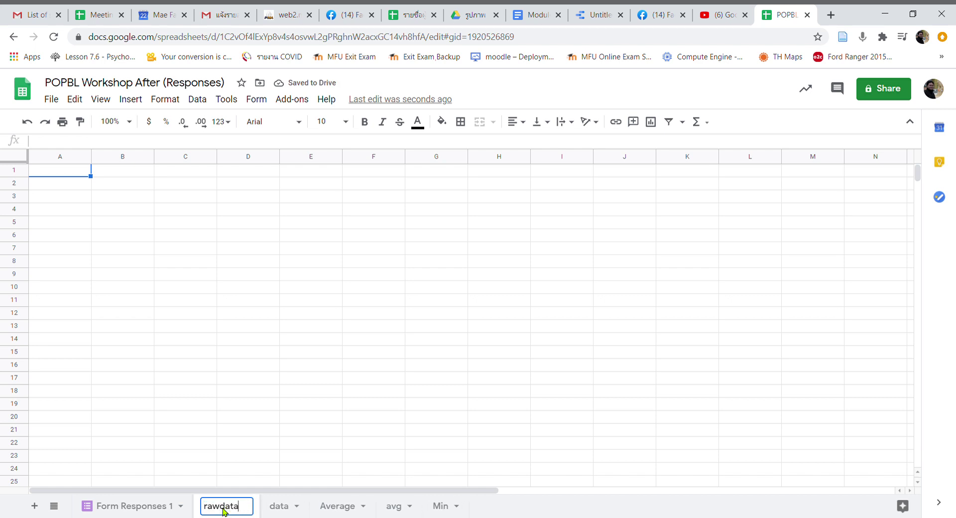
{"action": "key", "text": "Return"}
- Copy the headers and response rows in A1:D11 of Form Responses 1 and paste them at A1 of rawdata
{"action": "left_click", "coordinate": [130, 507]}
{"action": "left_click", "coordinate": [82, 174]}
{"action": "left_click_drag", "start_coordinate": [82, 174], "coordinate": [374, 305]}
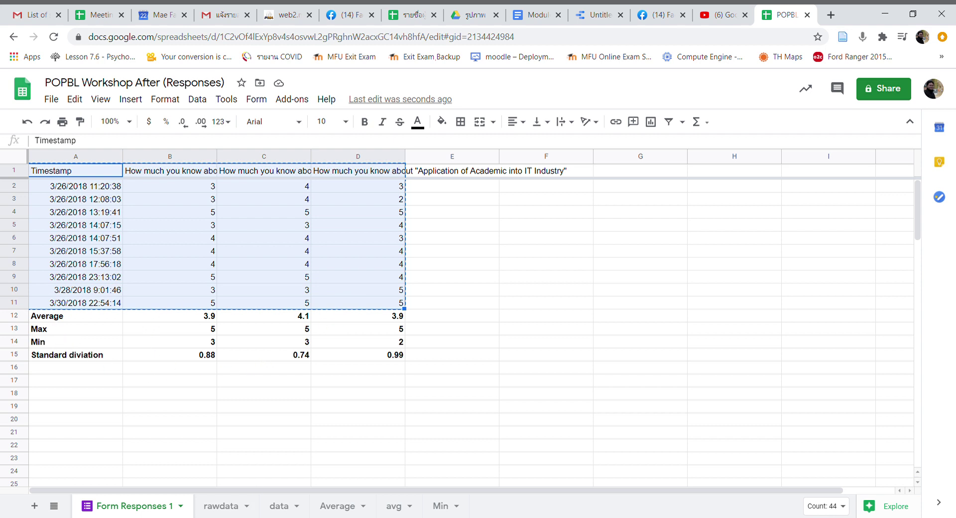
{"action": "left_click", "coordinate": [219, 505]}
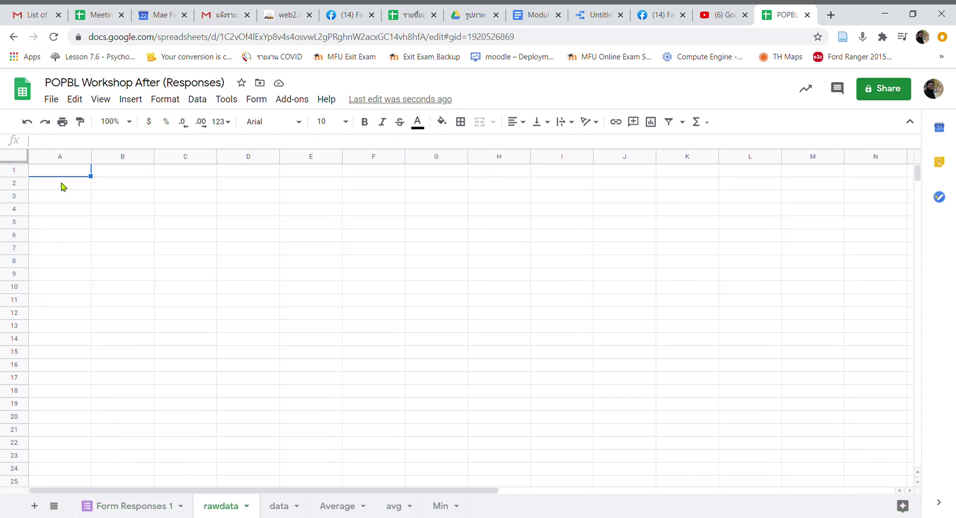
{"action": "left_click", "coordinate": [54, 171]}
{"action": "key", "text": "ctrl+v"}
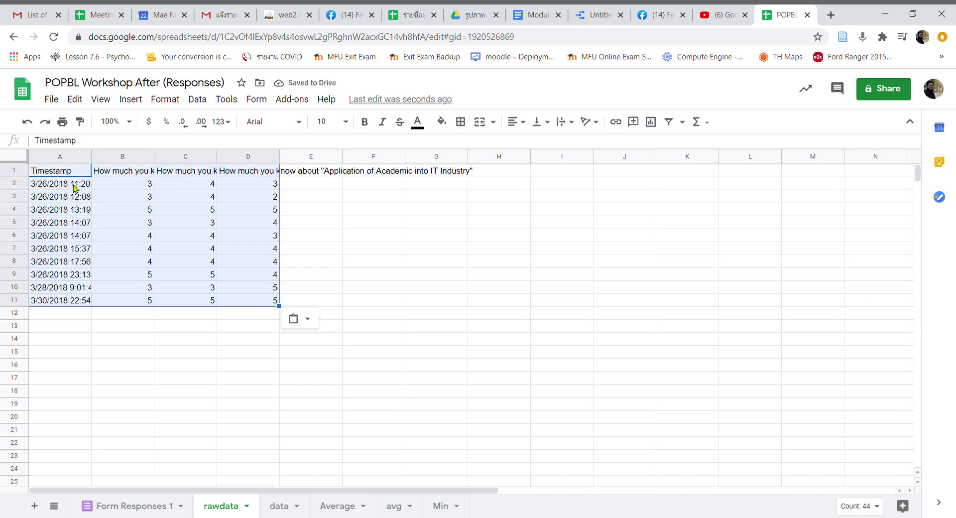
- Examine the header row, the timestamps and the rating values in the rawdata sheet
{"action": "left_click", "coordinate": [54, 172]}
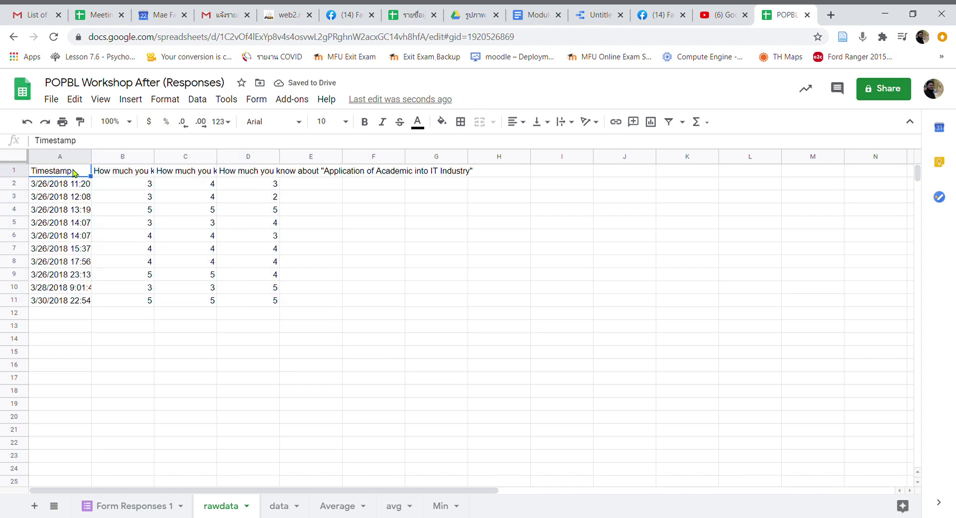
{"action": "left_click", "coordinate": [122, 173]}
{"action": "left_click", "coordinate": [180, 173]}
{"action": "left_click", "coordinate": [262, 175]}
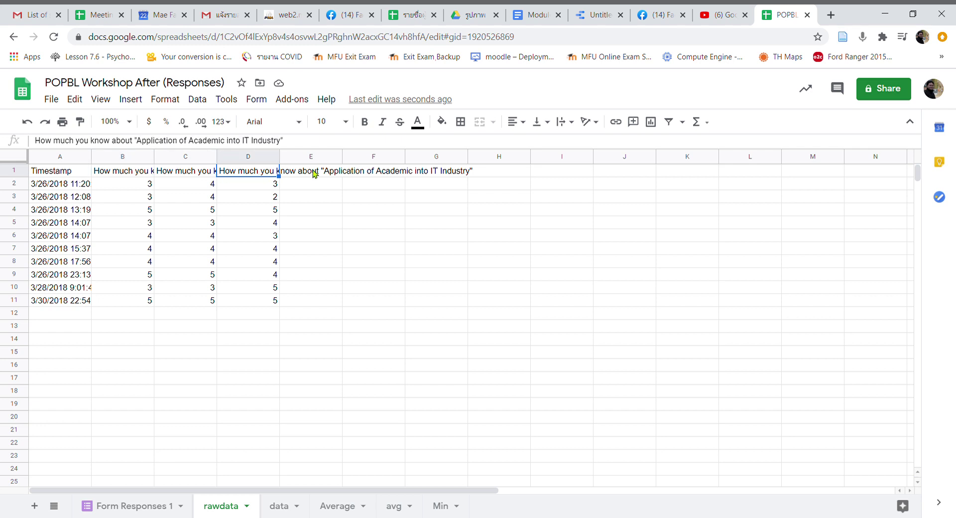
{"action": "left_click", "coordinate": [299, 175]}
{"action": "left_click_drag", "start_coordinate": [61, 183], "coordinate": [80, 318]}
{"action": "left_click_drag", "start_coordinate": [148, 183], "coordinate": [274, 302]}
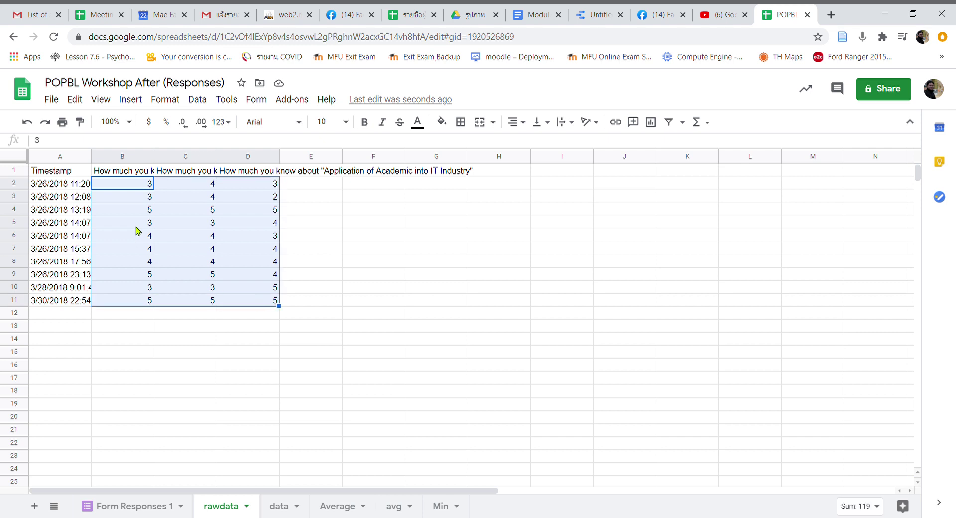
- Remove the leading text 'How much you know about "' from the header in B1 of rawdata
{"action": "left_click", "coordinate": [136, 174]}
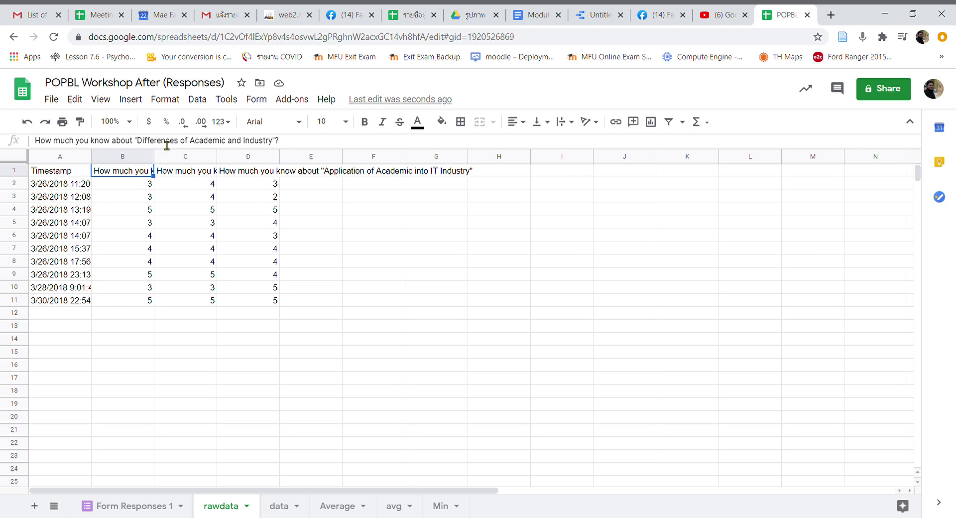
{"action": "left_click_drag", "start_coordinate": [145, 143], "coordinate": [34, 141]}
{"action": "key", "text": "BackSpace"}
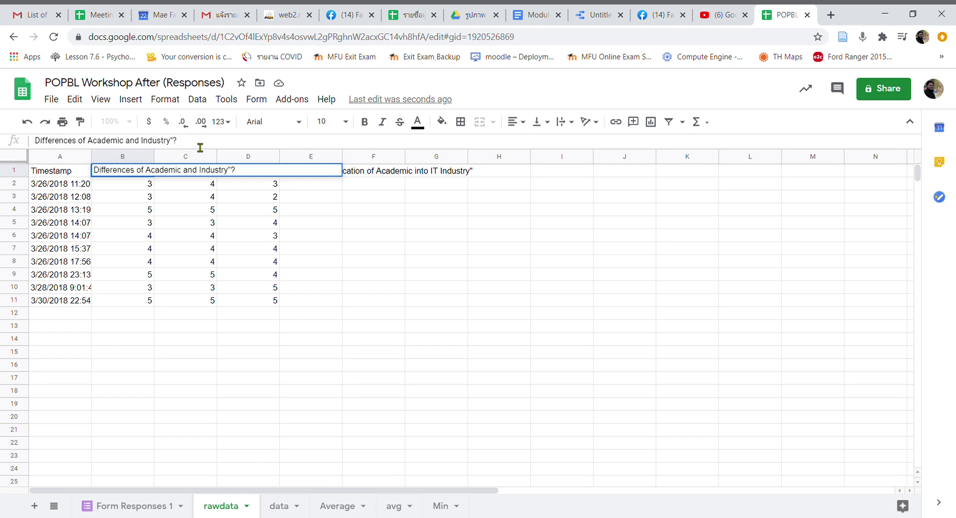
{"action": "key", "text": "Tab"}
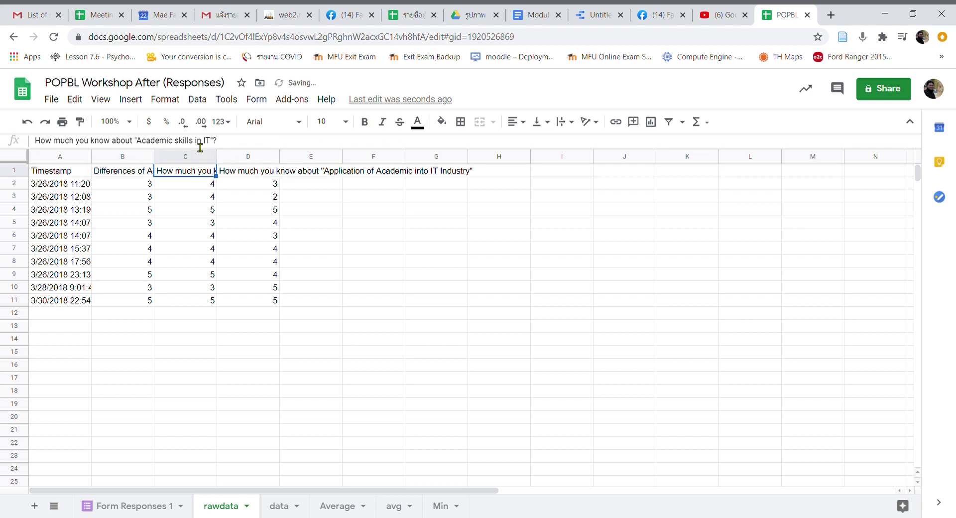
- Shorten the header in C1 to "Academic skills in IT"
{"action": "left_click", "coordinate": [243, 148]}
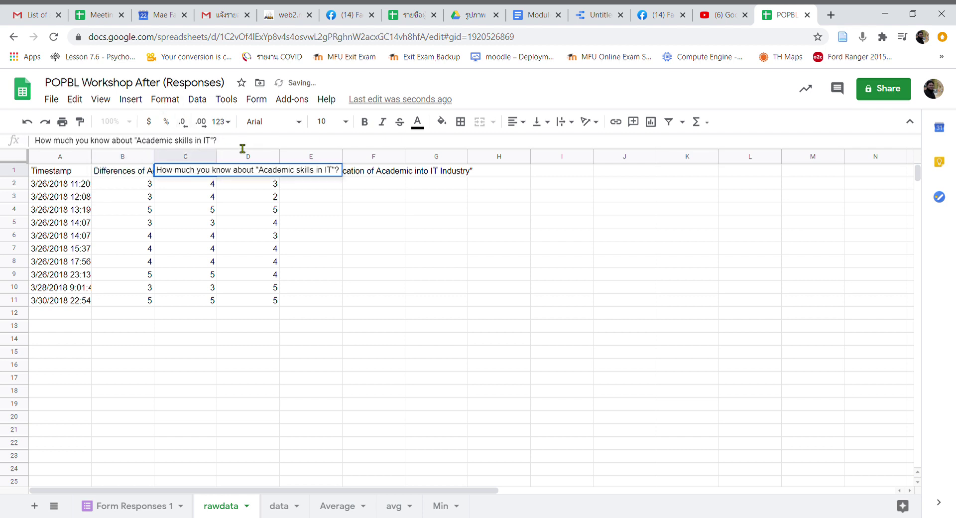
{"action": "key", "text": "BackSpace"}
{"action": "key", "text": "BackSpace"}
{"action": "key", "text": "shift+Home"}
{"action": "key", "text": "BackSpace"}
{"action": "key", "text": "Tab"}
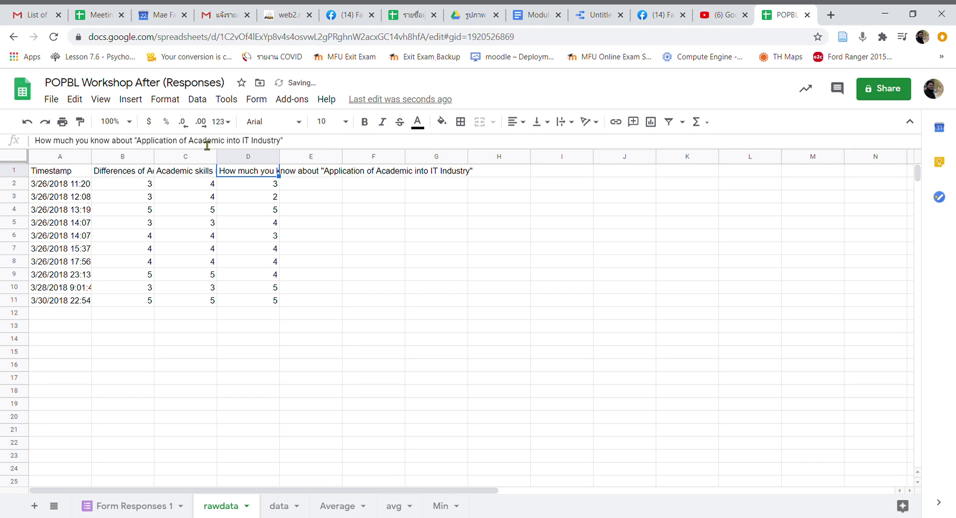
- Shorten the header in D1 to "Application of Academic into IT Industry"
{"action": "left_click", "coordinate": [301, 145]}
{"action": "key", "text": "BackSpace"}
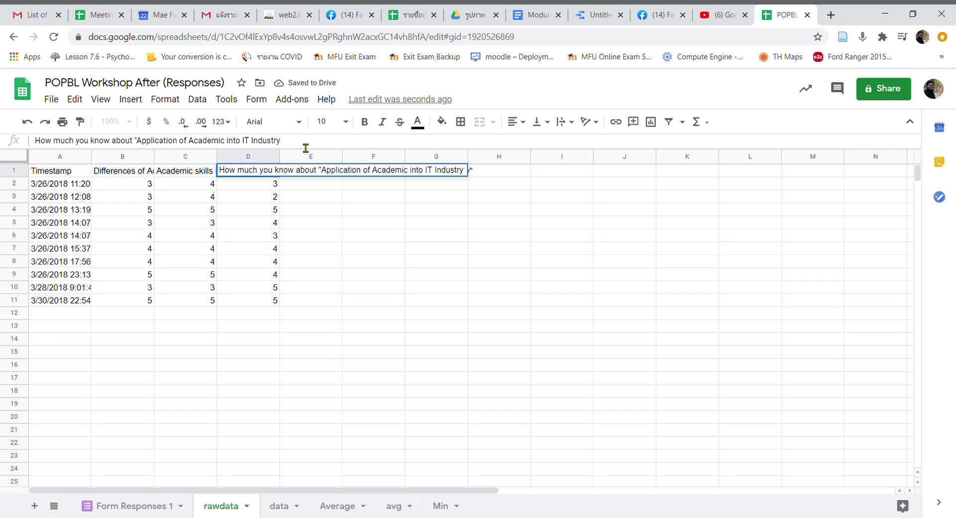
{"action": "left_click", "coordinate": [137, 148]}
{"action": "key", "text": "shift+Home"}
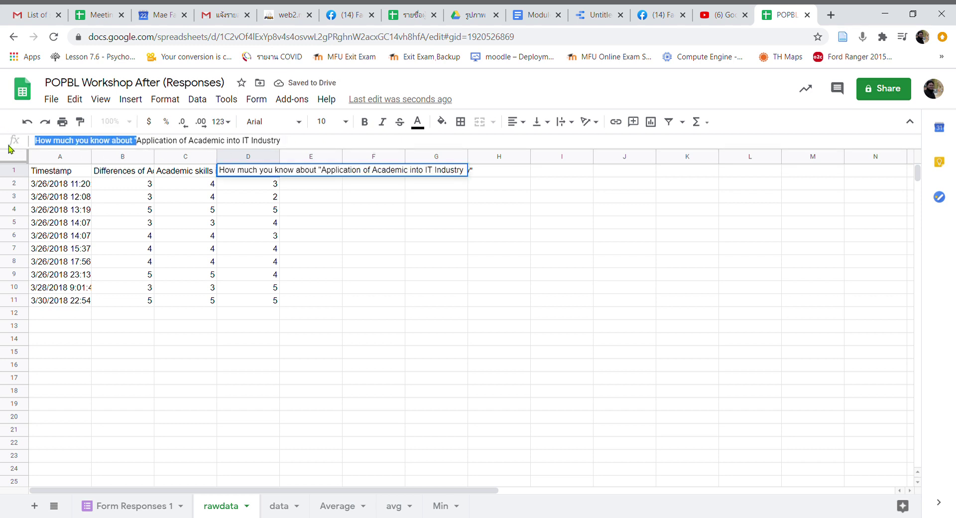
{"action": "key", "text": "BackSpace"}
{"action": "key", "text": "Return"}
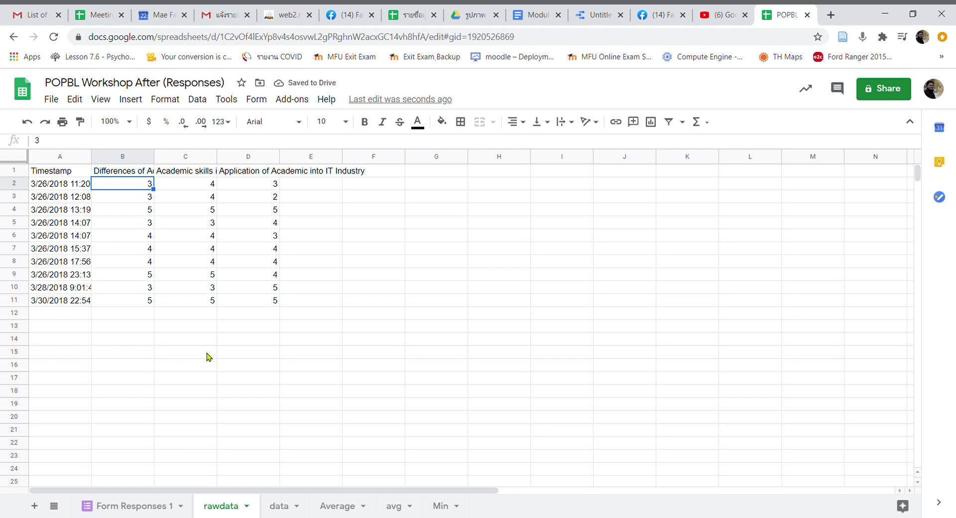
- Check the full text of the shortened headers in B1, C1 and D1
{"action": "left_click", "coordinate": [124, 173]}
{"action": "left_click", "coordinate": [191, 174]}
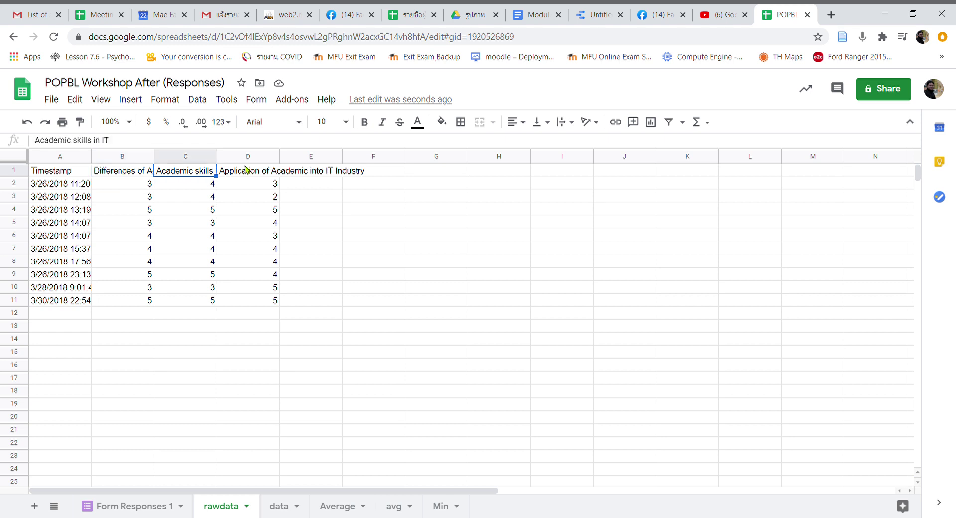
{"action": "left_click", "coordinate": [254, 174]}
{"action": "left_click", "coordinate": [118, 176]}
{"action": "left_click", "coordinate": [174, 176]}
{"action": "left_click", "coordinate": [257, 172]}
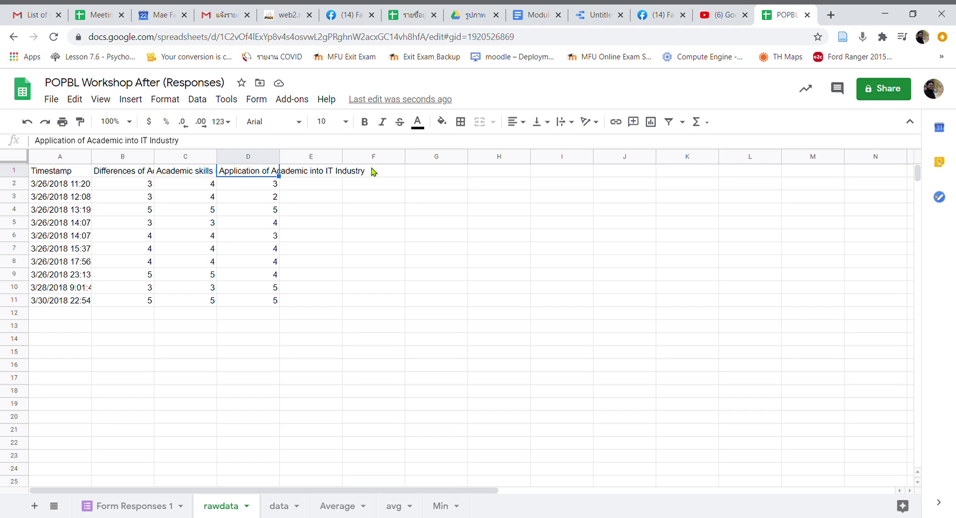
- Switch back to the Data Studio report, check the spreadsheet's worksheets in the Google Sheets connector, and reload the page
{"action": "left_click", "coordinate": [599, 15]}
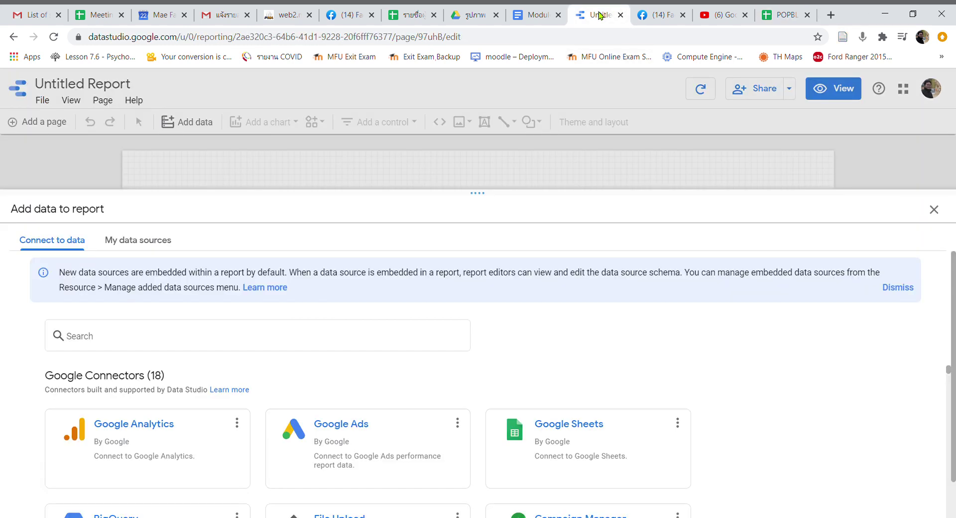
{"action": "scroll", "coordinate": [497, 277], "scroll_direction": "down", "scroll_amount": 1}
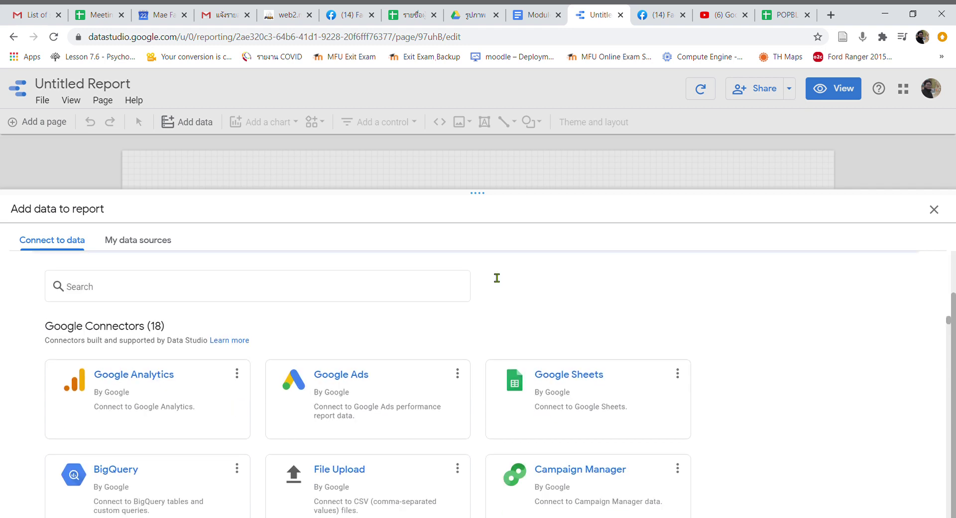
{"action": "left_click", "coordinate": [558, 379]}
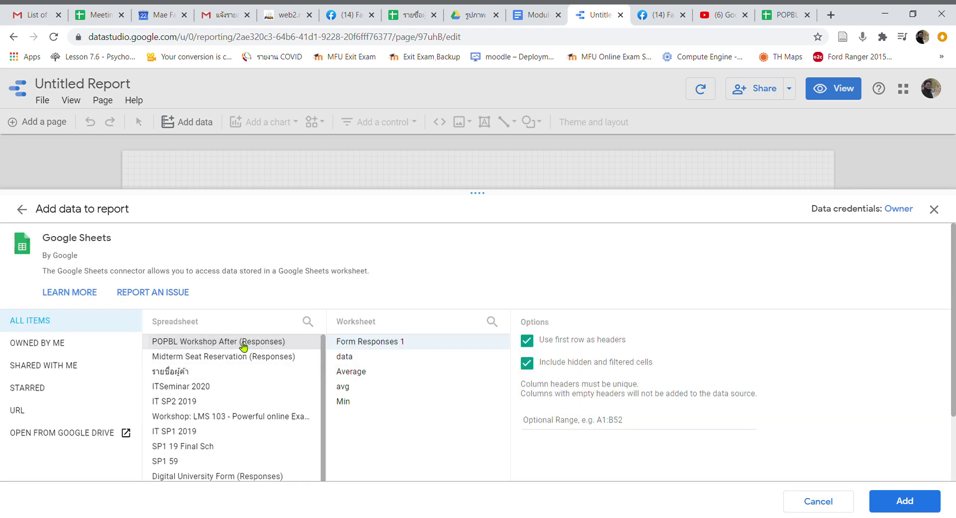
{"action": "key", "text": "F5"}
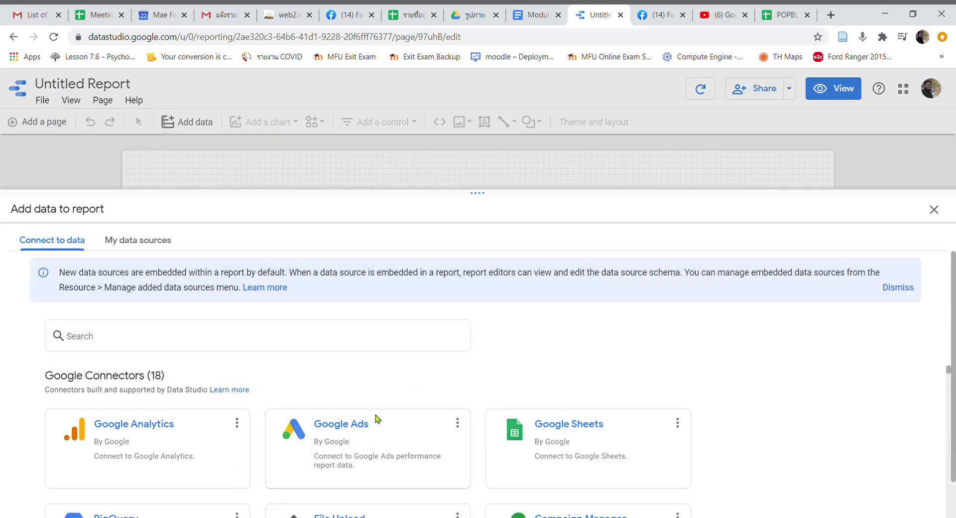
- Add the rawdata worksheet of POPBL Workshop After (Responses) to the report through the Google Sheets connector, and delete the default table
{"action": "left_click", "coordinate": [573, 427]}
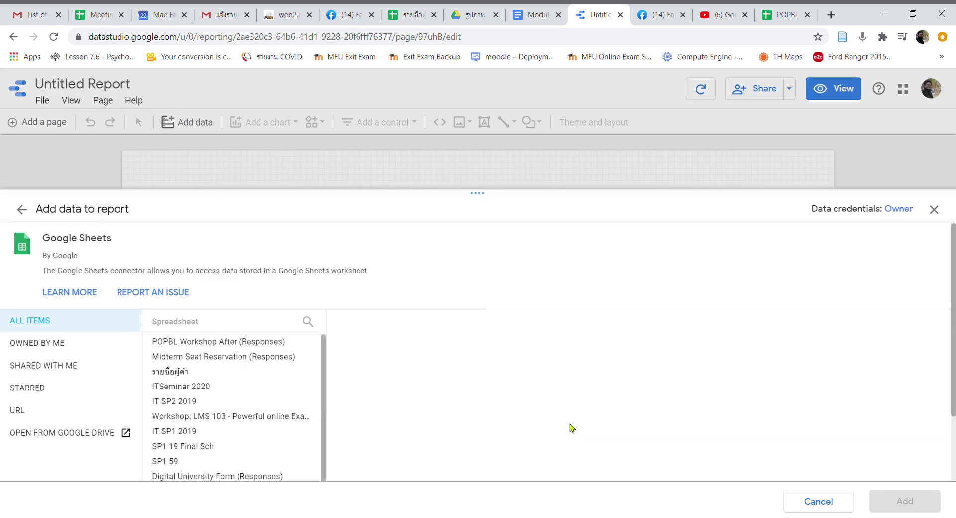
{"action": "left_click", "coordinate": [185, 342]}
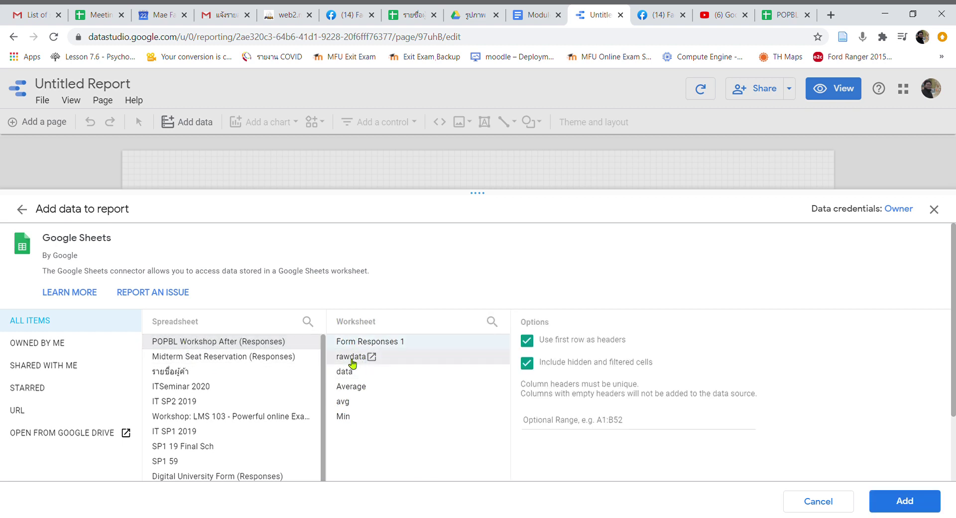
{"action": "left_click", "coordinate": [351, 357]}
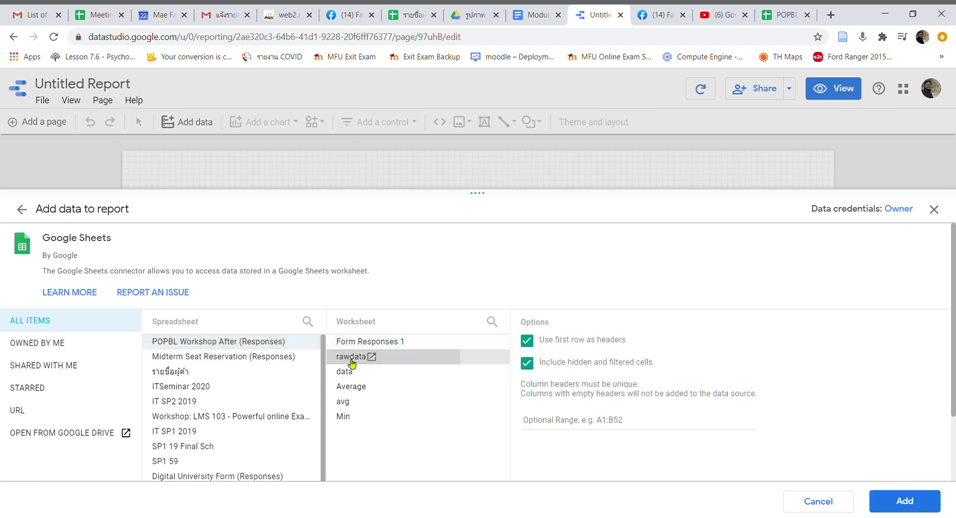
{"action": "left_click", "coordinate": [911, 502]}
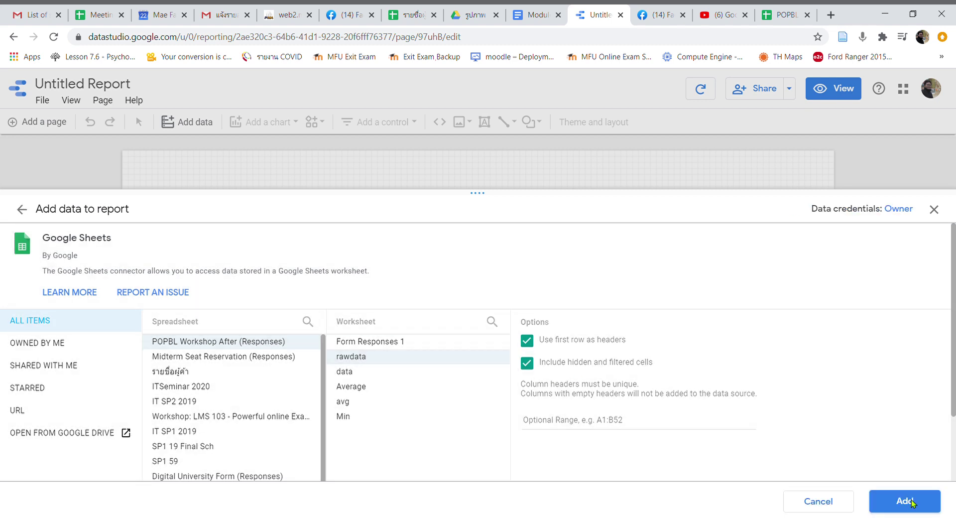
{"action": "left_click", "coordinate": [911, 502]}
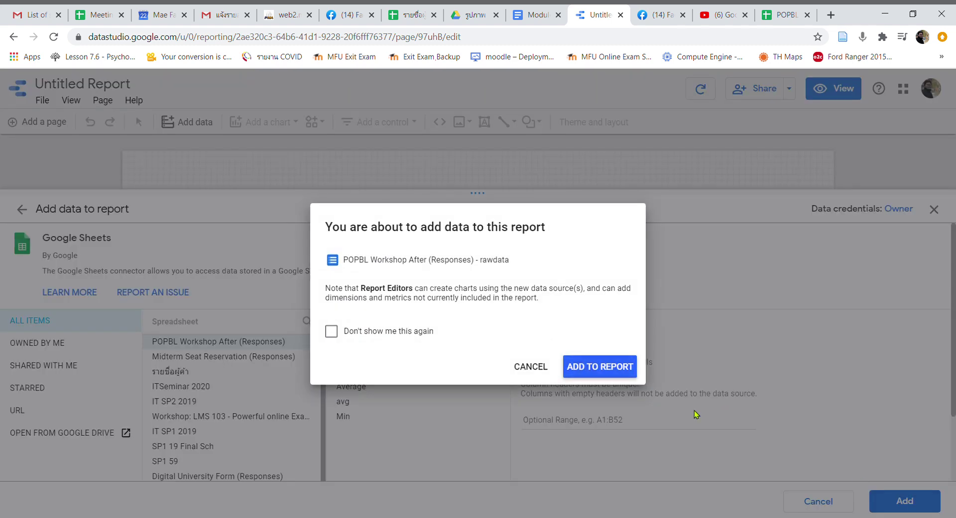
{"action": "left_click", "coordinate": [595, 367]}
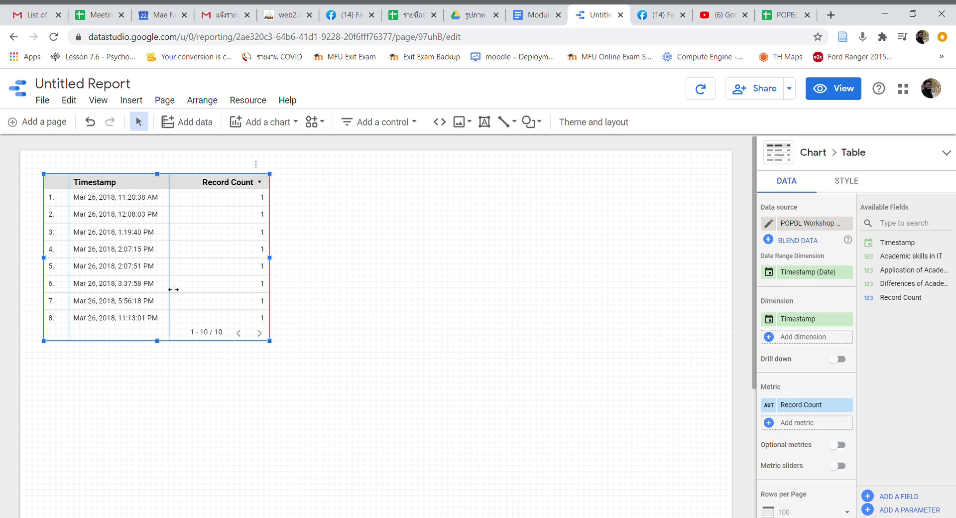
{"action": "key", "text": "Delete"}
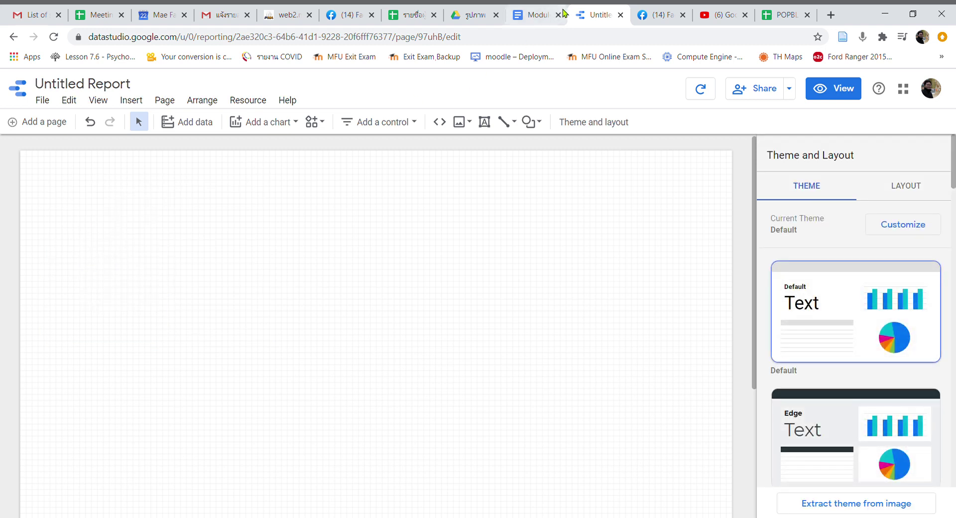
- Switch to the Module 4 document in Google Docs and read the Step 2 instruction about creating score cards
{"action": "left_click", "coordinate": [529, 18]}
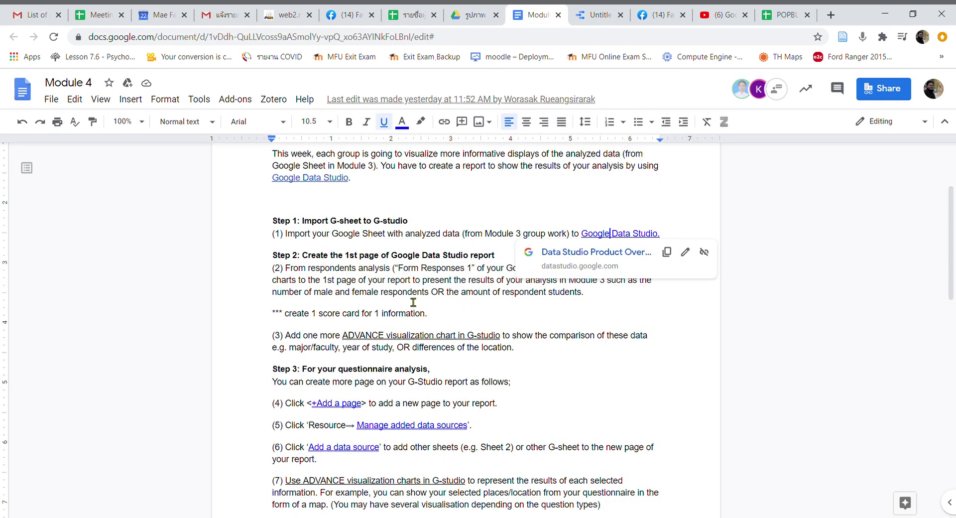
{"action": "scroll", "coordinate": [358, 371], "scroll_direction": "down", "scroll_amount": 1}
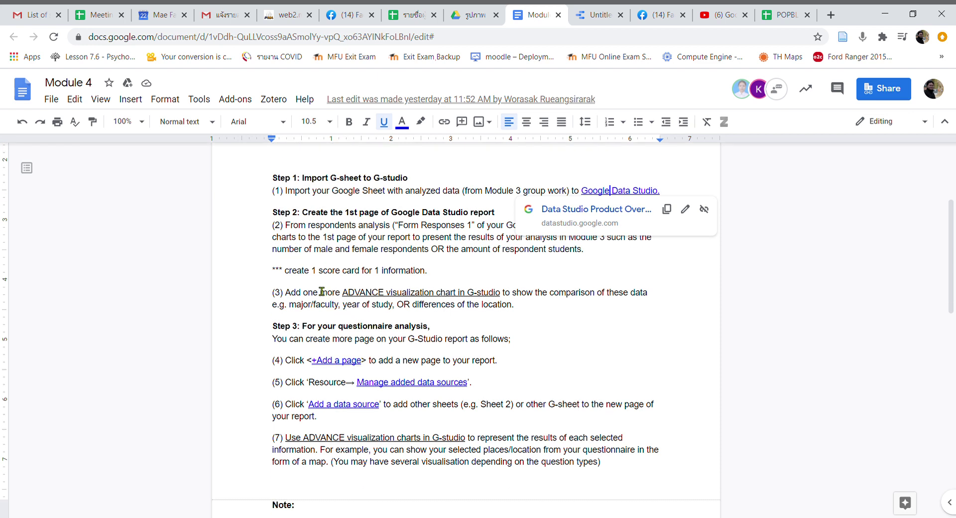
{"action": "left_click_drag", "start_coordinate": [326, 277], "coordinate": [370, 275]}
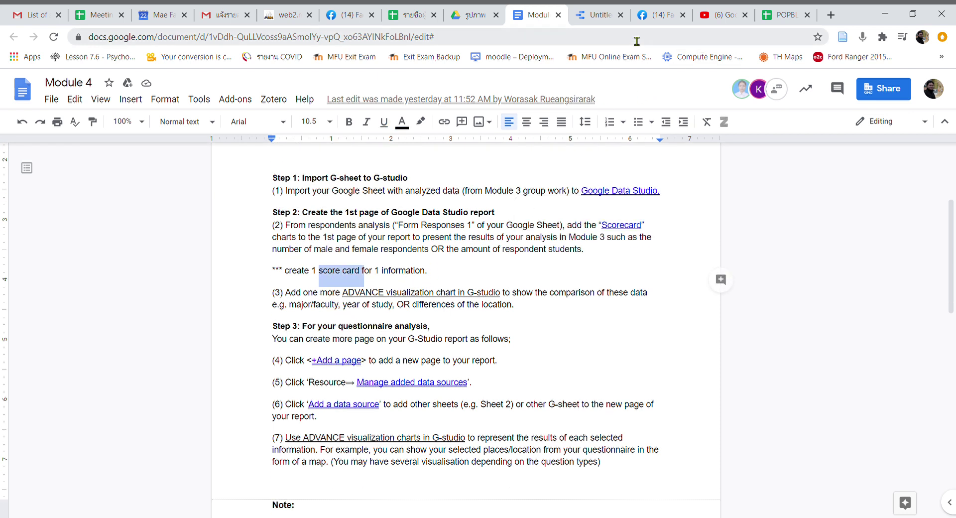
- Switch back to the Data Studio report and place a Record Count scorecard near the page's upper-left corner
{"action": "left_click", "coordinate": [600, 20]}
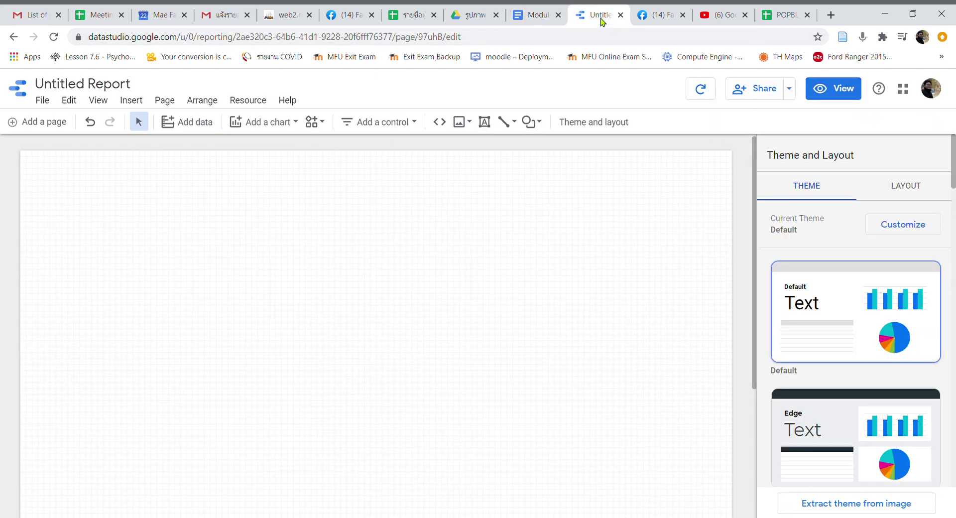
{"action": "left_click", "coordinate": [256, 126]}
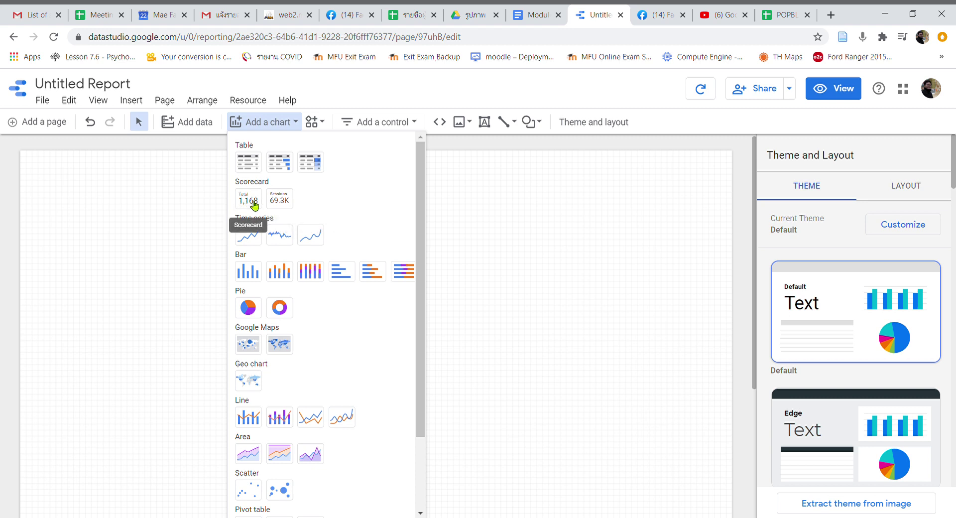
{"action": "left_click_drag", "start_coordinate": [251, 204], "coordinate": [158, 212]}
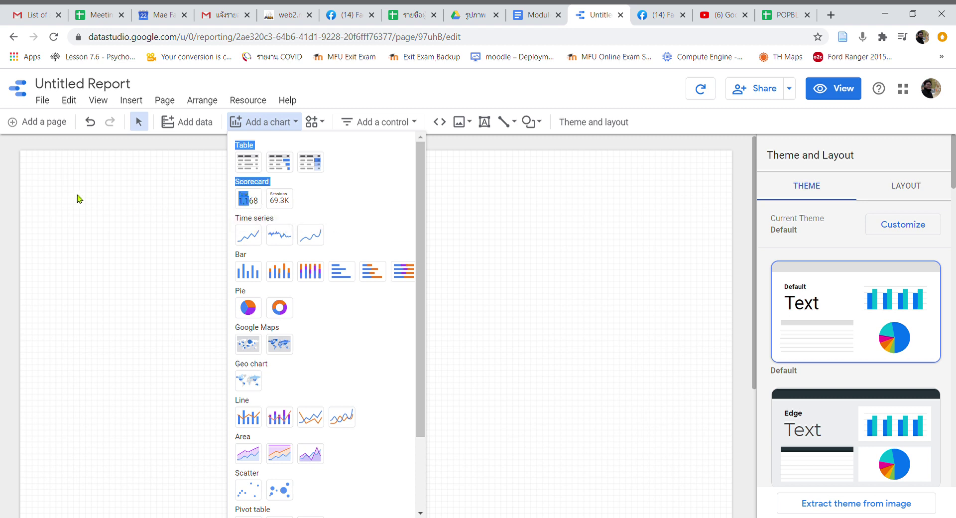
{"action": "left_click", "coordinate": [248, 200]}
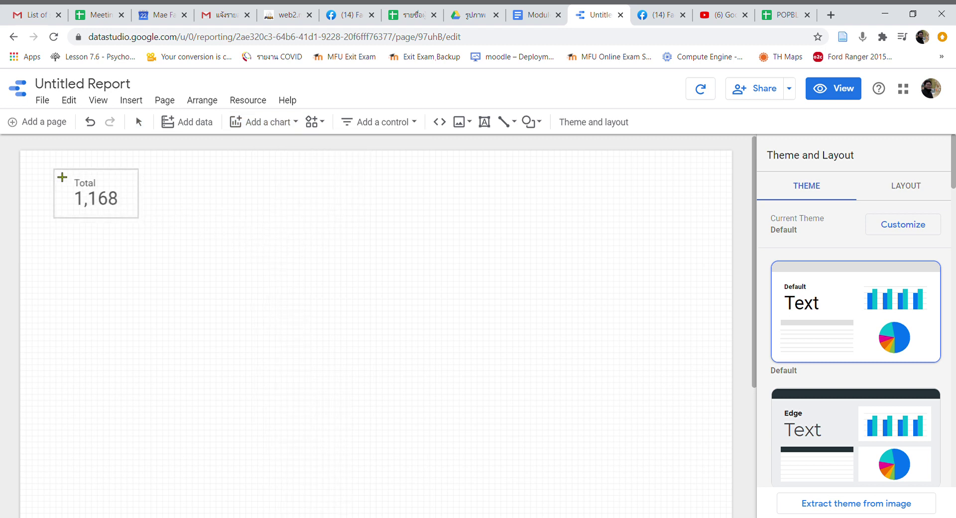
{"action": "left_click", "coordinate": [61, 179]}
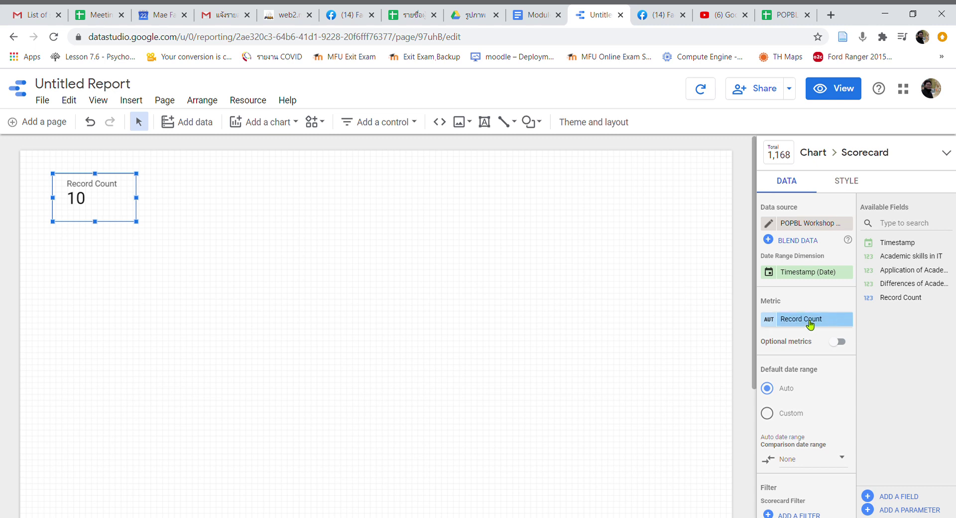
{"action": "scroll", "coordinate": [801, 324], "scroll_direction": "down", "scroll_amount": 1}
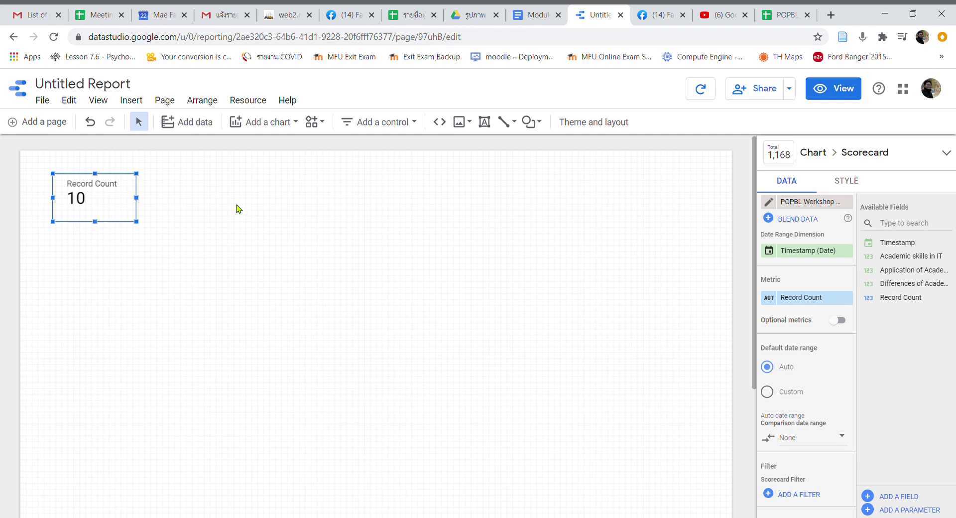
- Place a compact-number scorecard beside the Record Count scorecard and widen it to fit its full label
{"action": "left_click", "coordinate": [267, 125]}
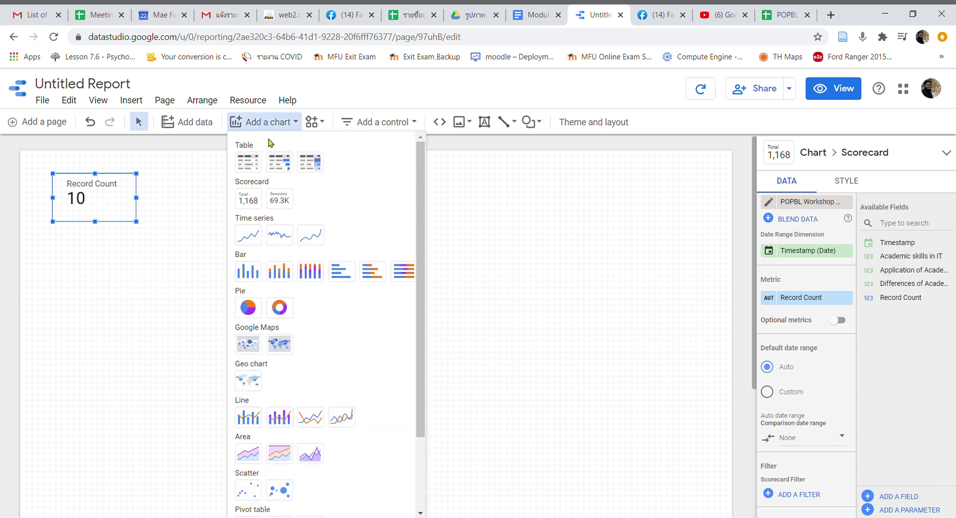
{"action": "left_click", "coordinate": [276, 204]}
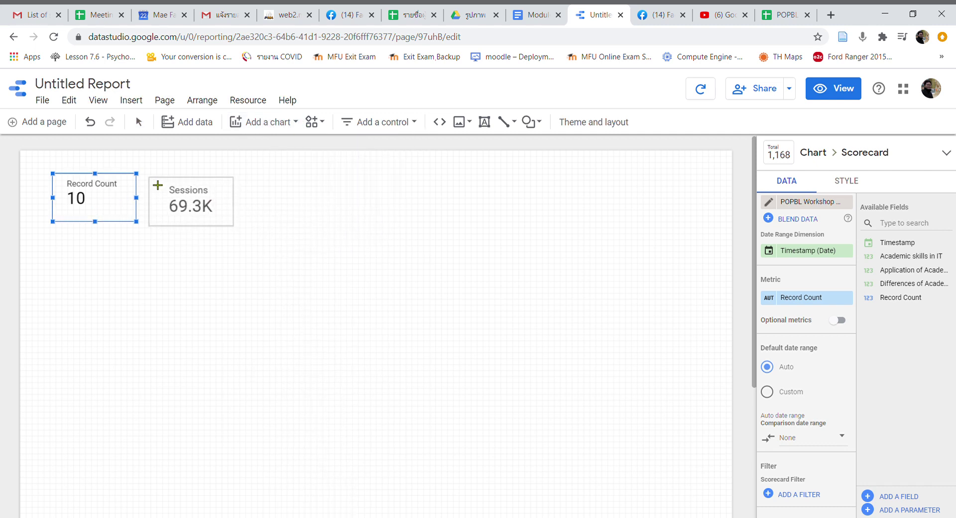
{"action": "left_click", "coordinate": [157, 185]}
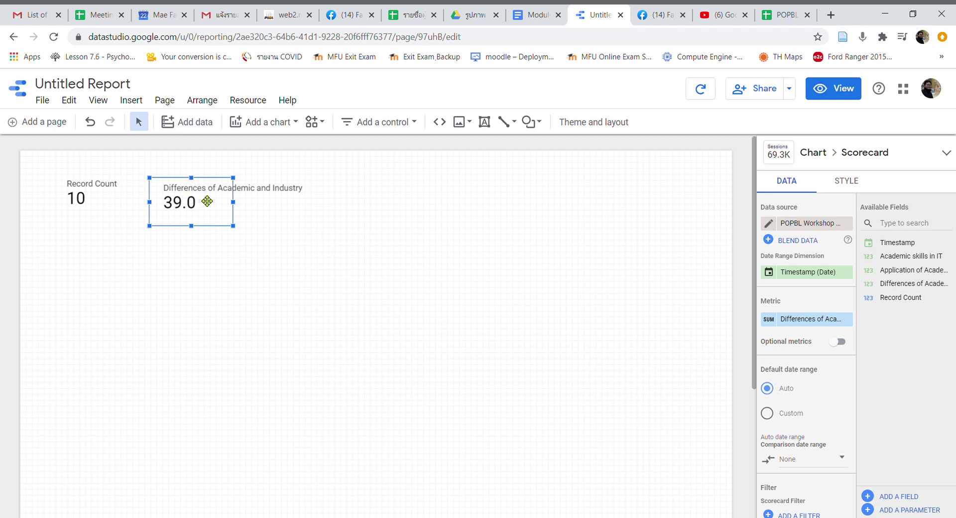
{"action": "left_click_drag", "start_coordinate": [234, 202], "coordinate": [309, 202]}
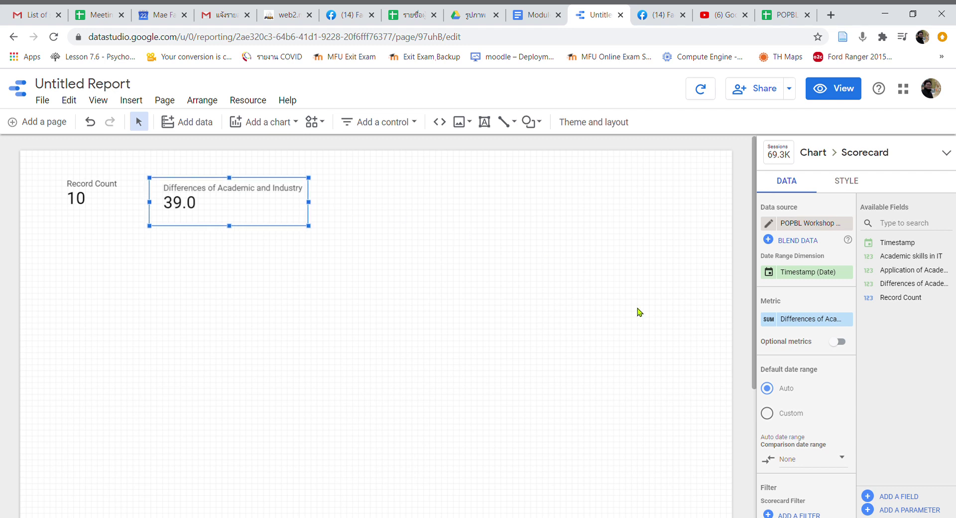
- Set the aggregation of the Differences of Academic and Industry scorecard's metric to Average
{"action": "scroll", "coordinate": [828, 416], "scroll_direction": "down", "scroll_amount": 1}
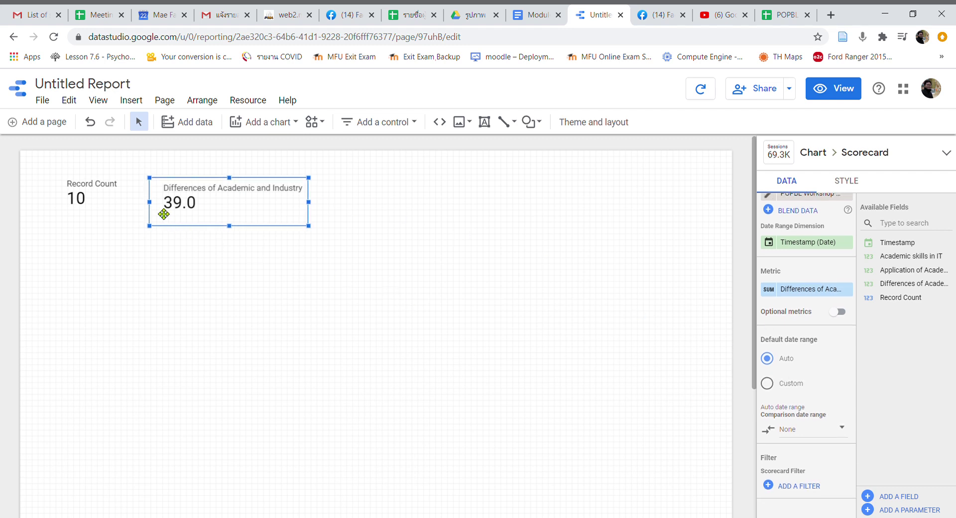
{"action": "scroll", "coordinate": [822, 388], "scroll_direction": "down", "scroll_amount": 1}
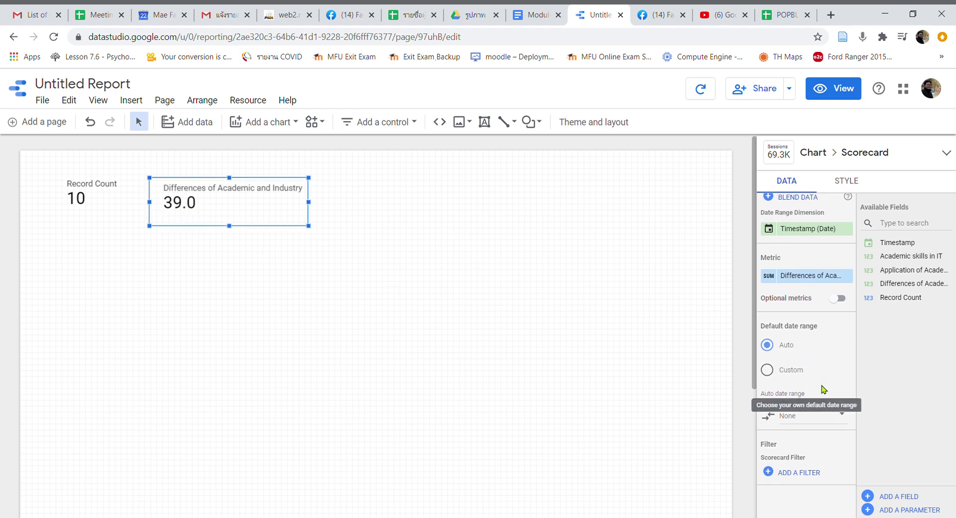
{"action": "scroll", "coordinate": [823, 388], "scroll_direction": "down", "scroll_amount": 1}
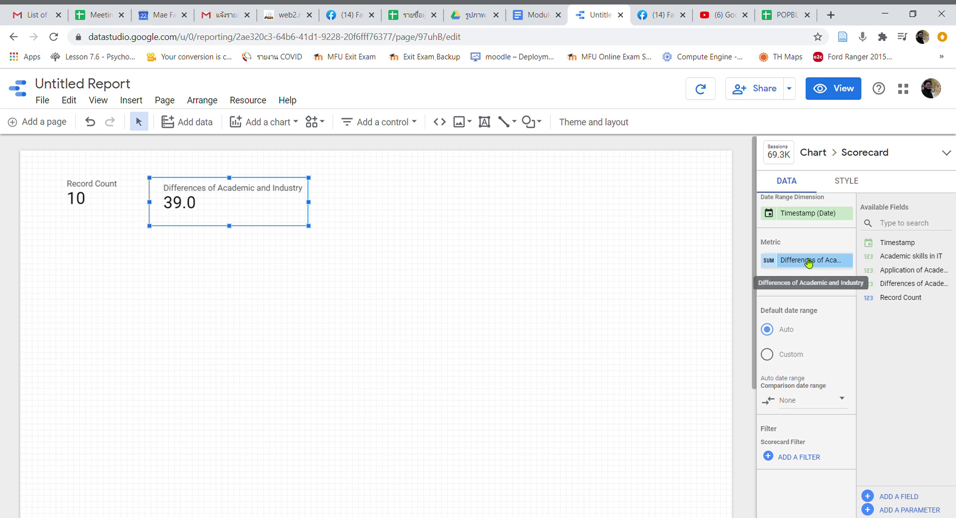
{"action": "left_click", "coordinate": [809, 261]}
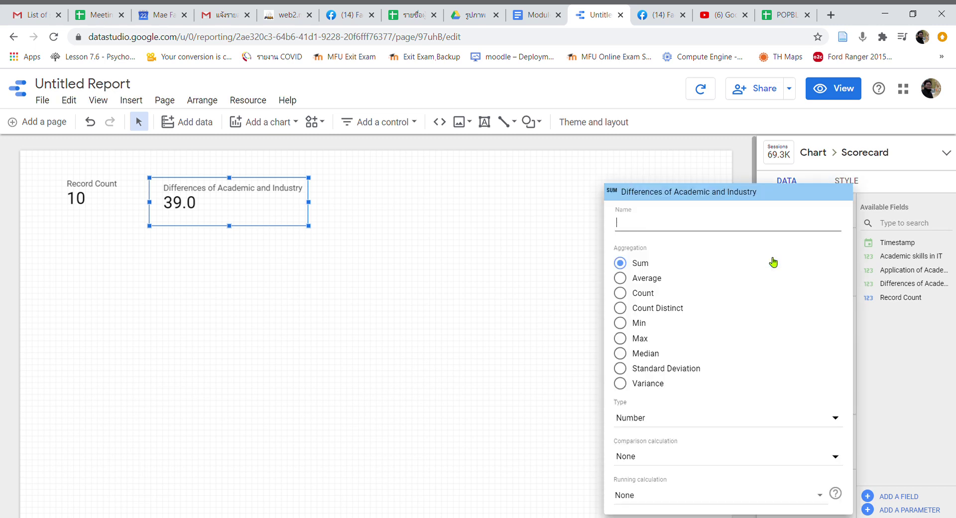
{"action": "left_click", "coordinate": [654, 282]}
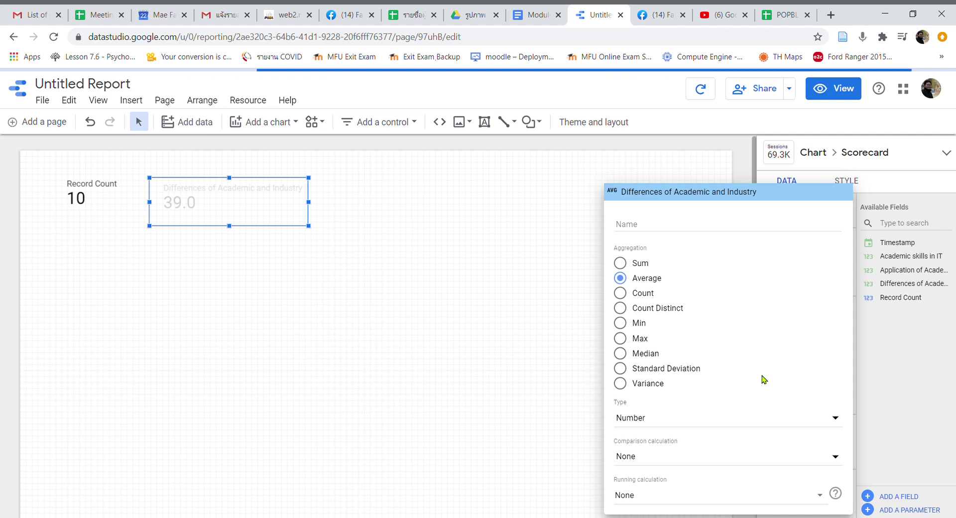
{"action": "left_click", "coordinate": [403, 261]}
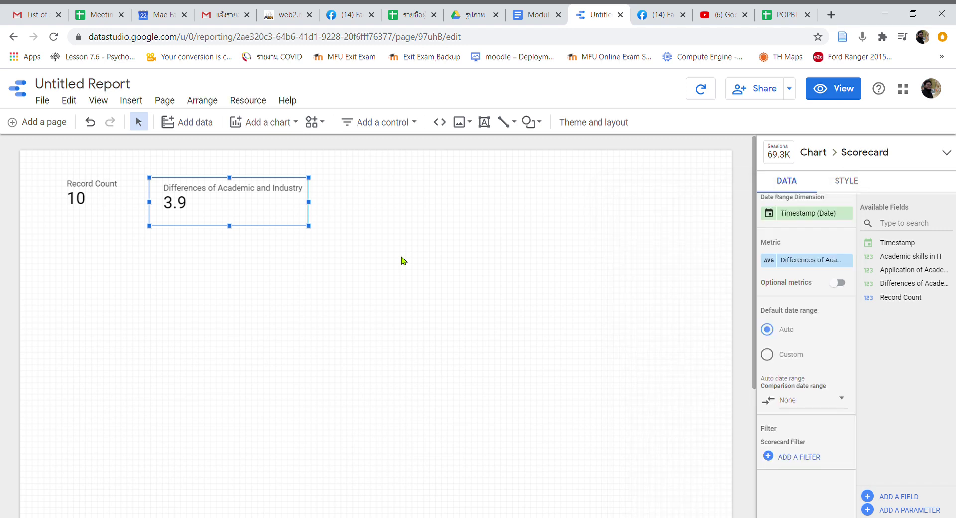
- Place a third scorecard with compact numbers to the right of the Differences of Academic and Industry scorecard
{"action": "left_click", "coordinate": [253, 121]}
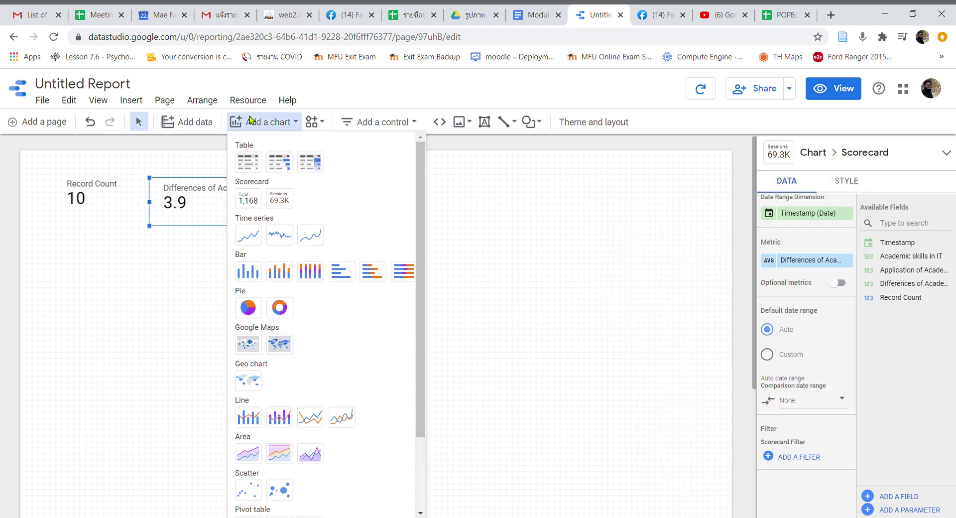
{"action": "left_click", "coordinate": [279, 200]}
{"action": "left_click", "coordinate": [323, 184]}
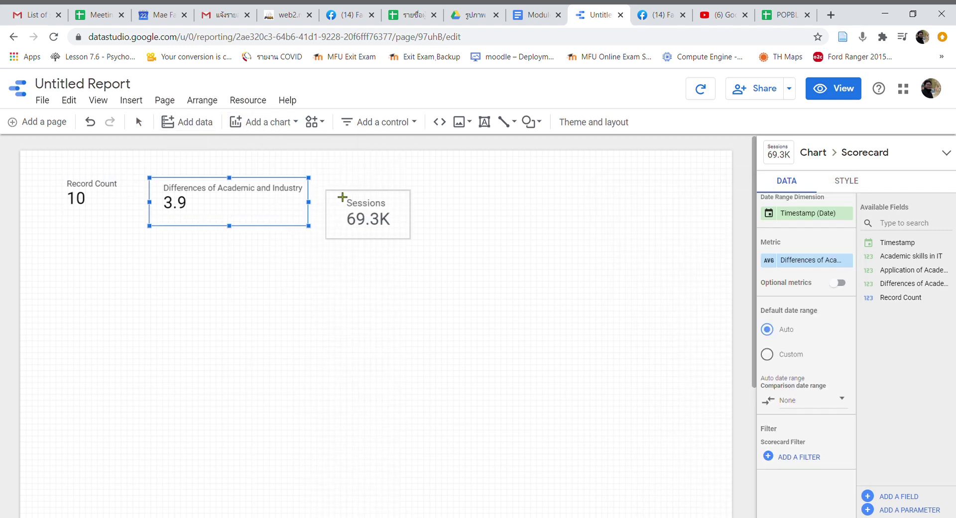
{"action": "left_click", "coordinate": [324, 188]}
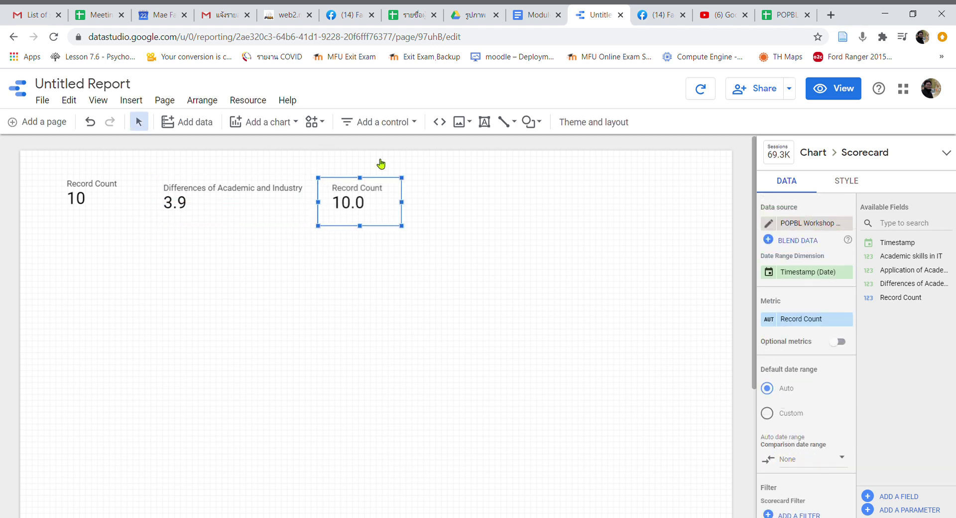
- Set the third scorecard's metric to Application of Academic into IT Industry with Average aggregation
{"action": "left_click", "coordinate": [773, 319]}
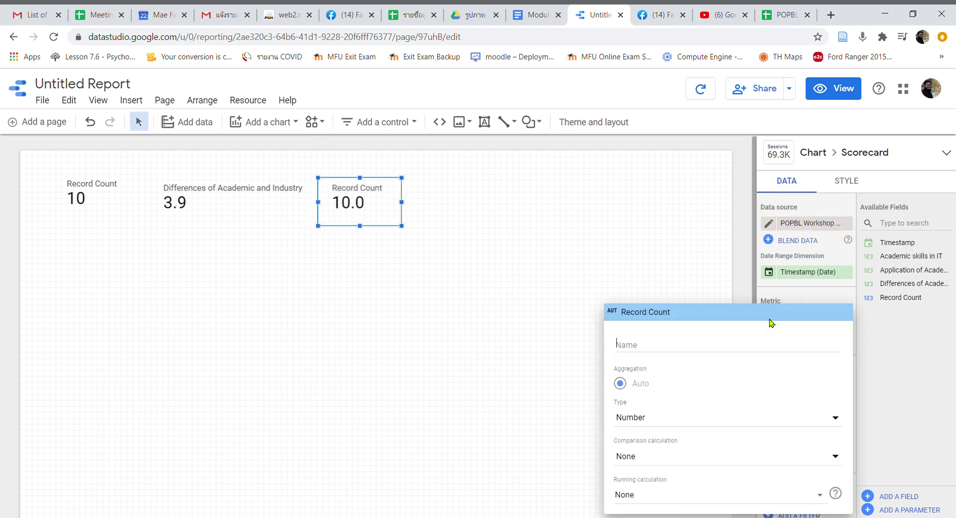
{"action": "left_click", "coordinate": [692, 258]}
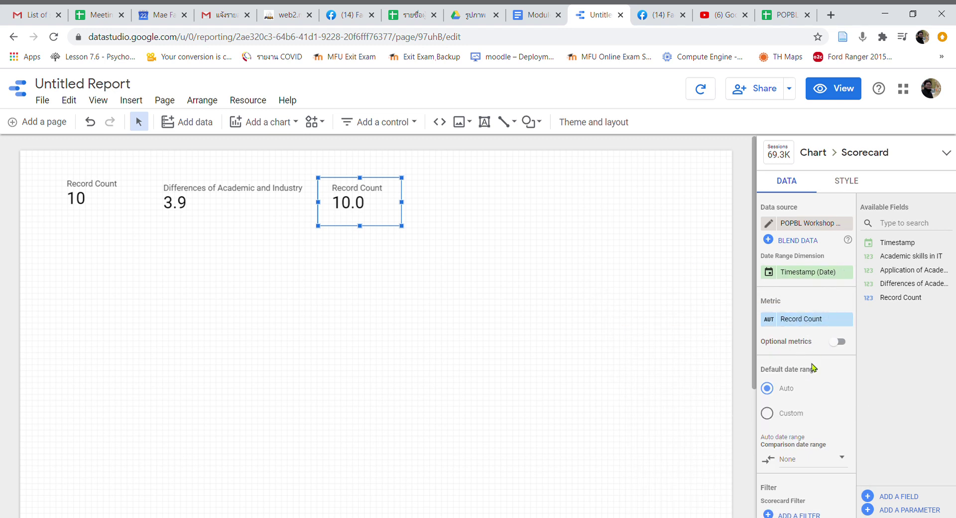
{"action": "scroll", "coordinate": [811, 367], "scroll_direction": "down", "scroll_amount": 1}
{"action": "scroll", "coordinate": [813, 368], "scroll_direction": "down", "scroll_amount": 1}
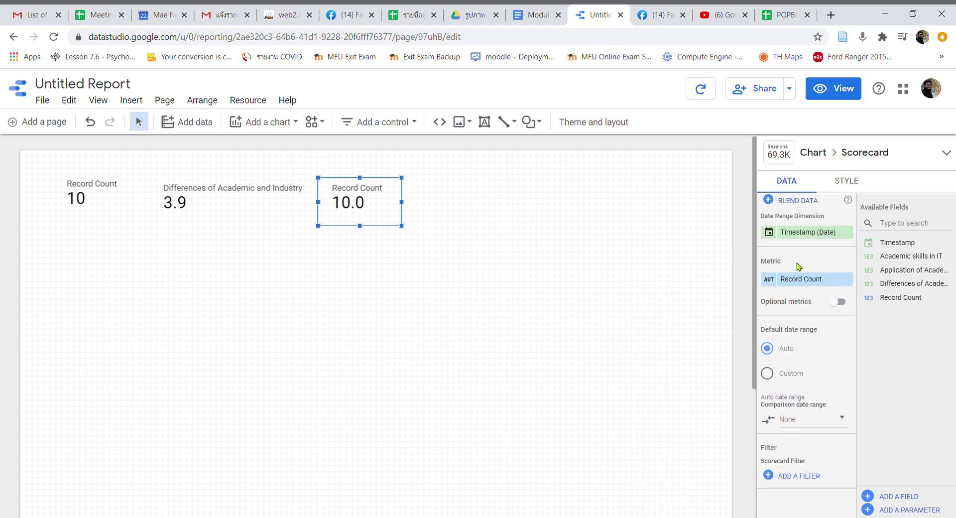
{"action": "left_click", "coordinate": [815, 280]}
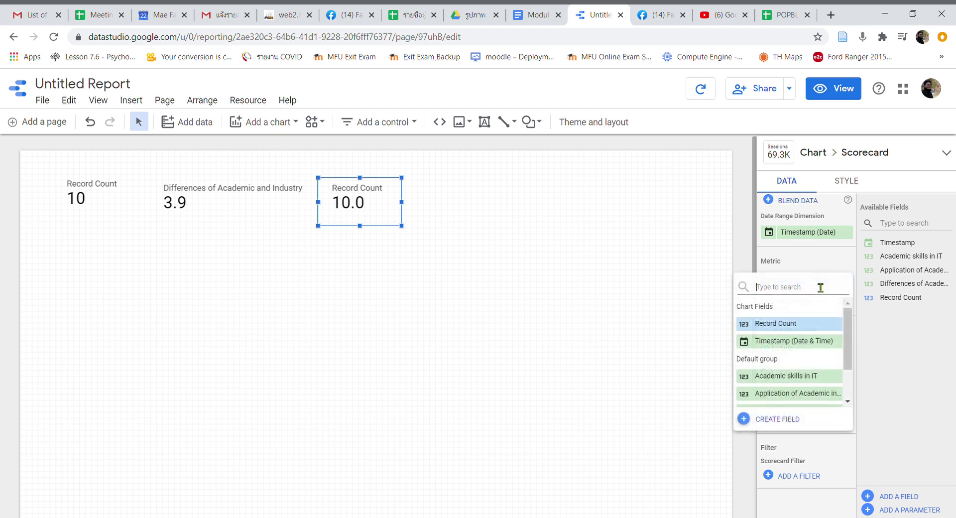
{"action": "left_click", "coordinate": [821, 395]}
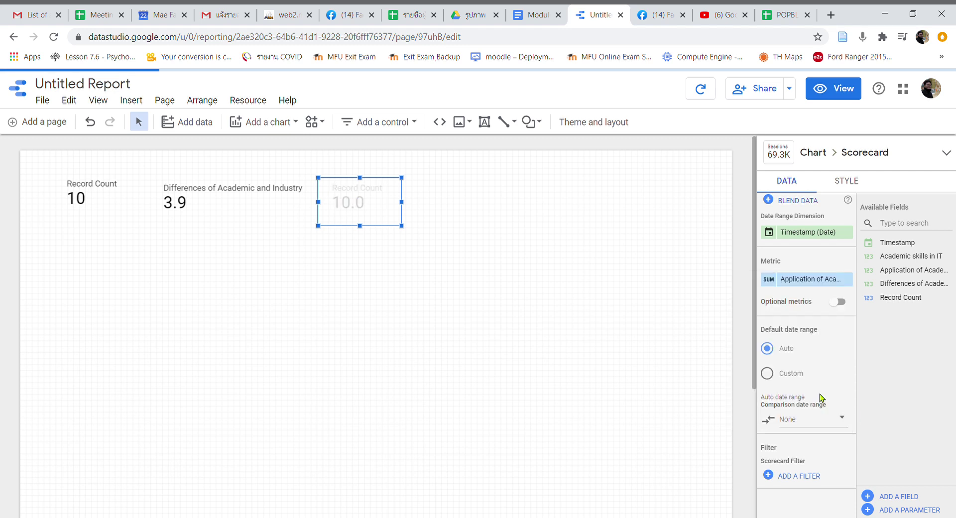
{"action": "left_click", "coordinate": [769, 282]}
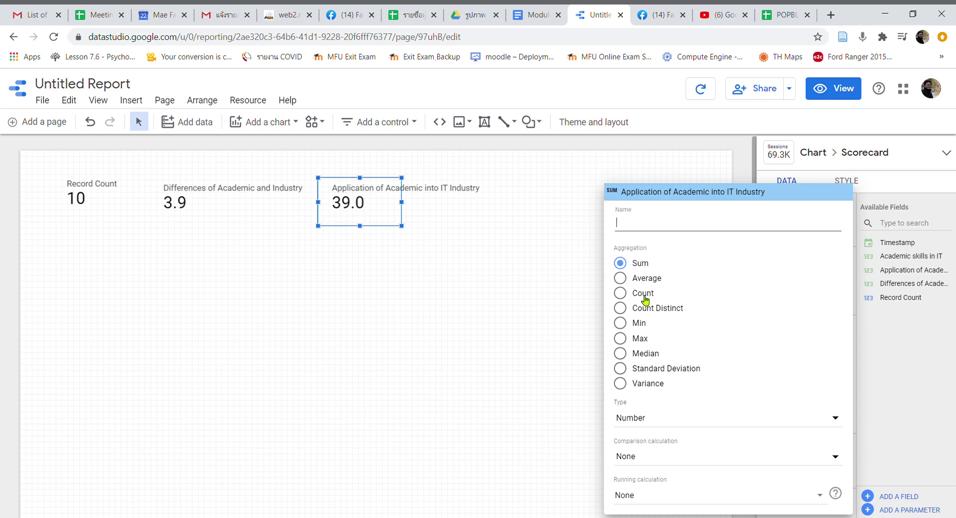
{"action": "left_click", "coordinate": [647, 278]}
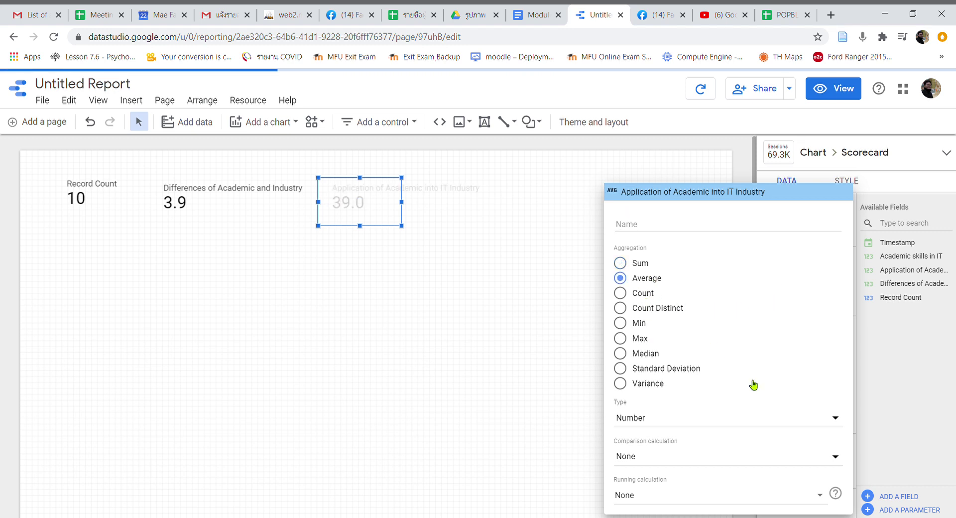
{"action": "left_click", "coordinate": [377, 208]}
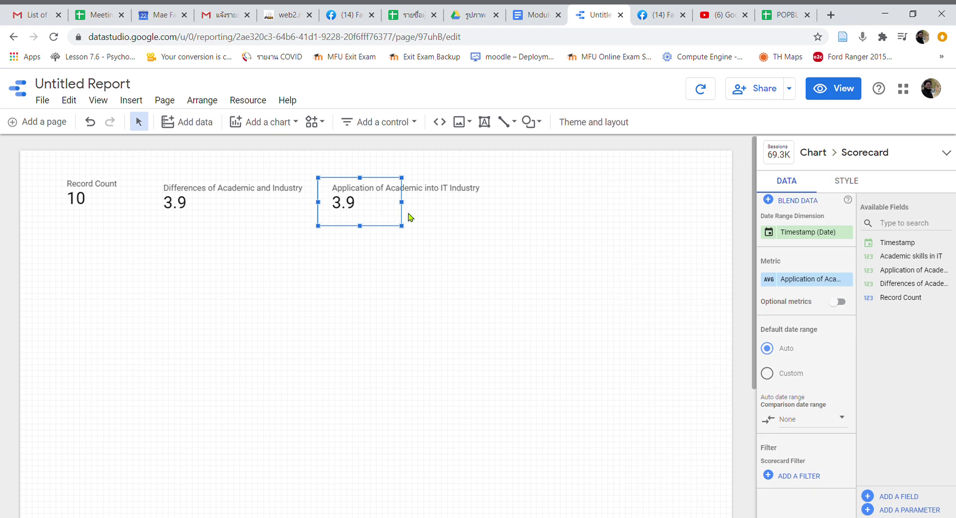
{"action": "left_click", "coordinate": [374, 263]}
- Place a fourth compact-number scorecard to the right of the Application of Academic into IT Industry scorecard
{"action": "left_click", "coordinate": [264, 123]}
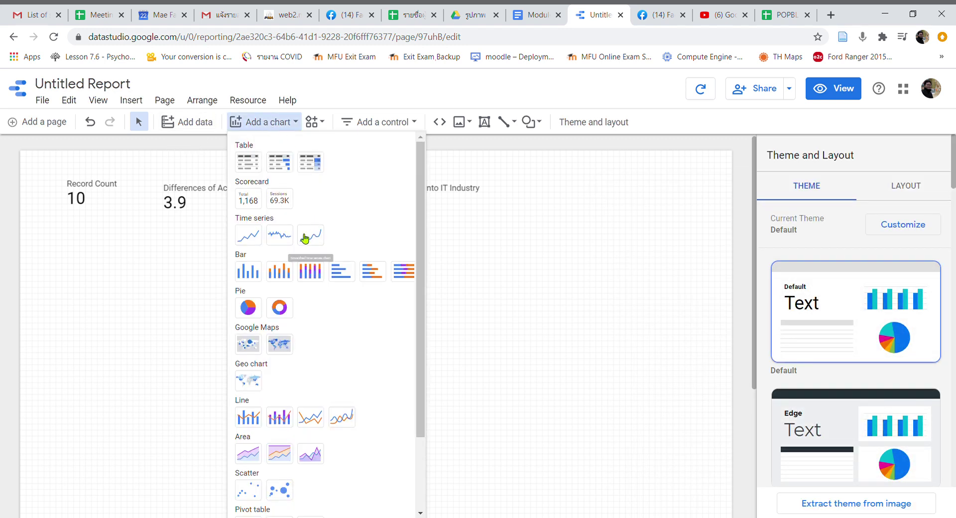
{"action": "left_click", "coordinate": [277, 199]}
{"action": "left_click", "coordinate": [492, 183]}
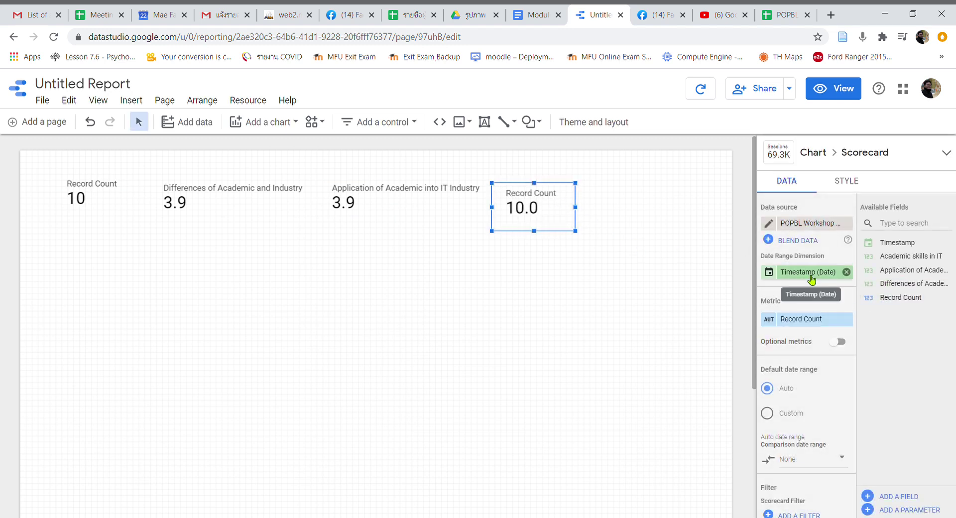
- Set the fourth scorecard's metric to Differences of Academic and Industry with Average aggregation
{"action": "left_click", "coordinate": [799, 319]}
{"action": "scroll", "coordinate": [811, 433], "scroll_direction": "down", "scroll_amount": 2}
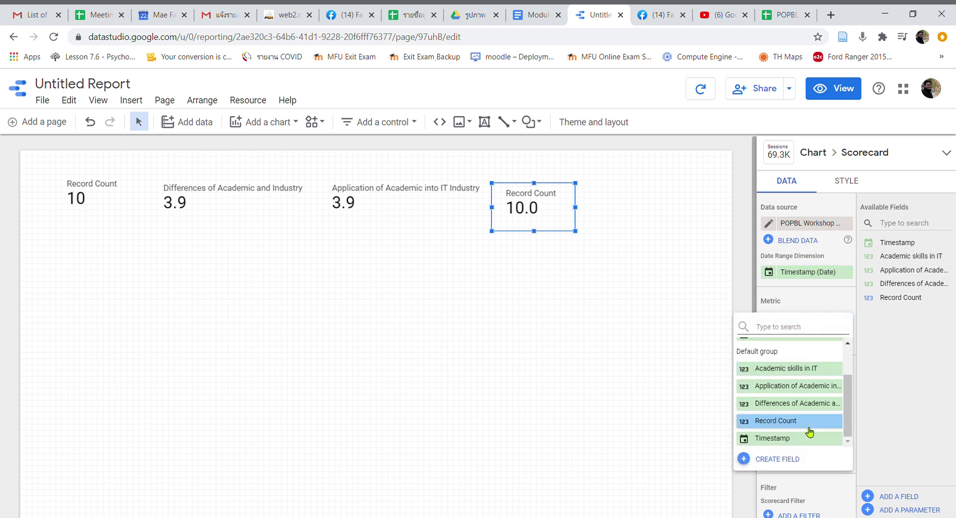
{"action": "left_click", "coordinate": [775, 408]}
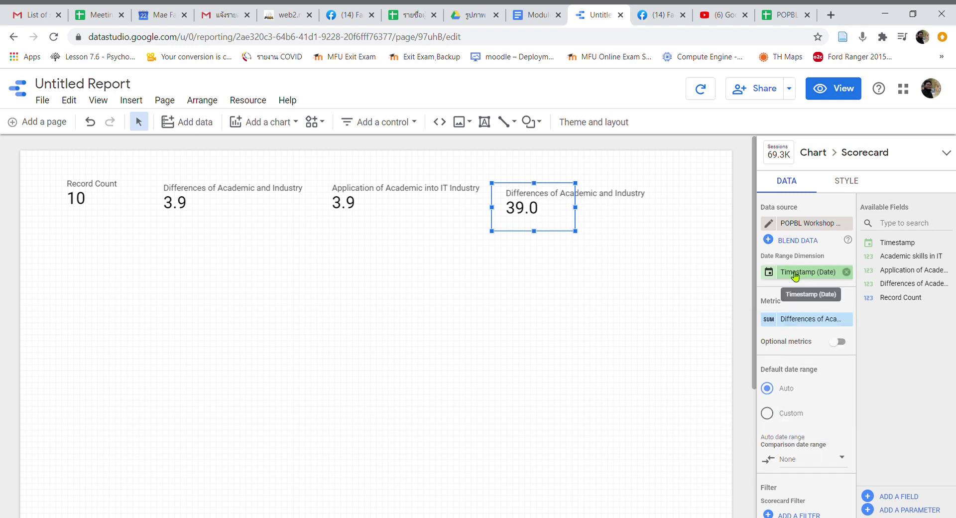
{"action": "left_click", "coordinate": [773, 315]}
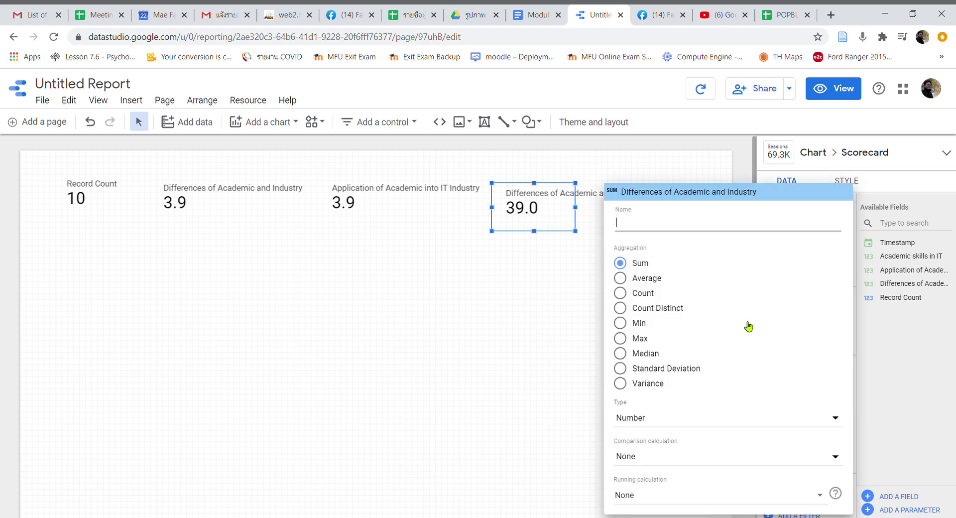
{"action": "left_click", "coordinate": [650, 280]}
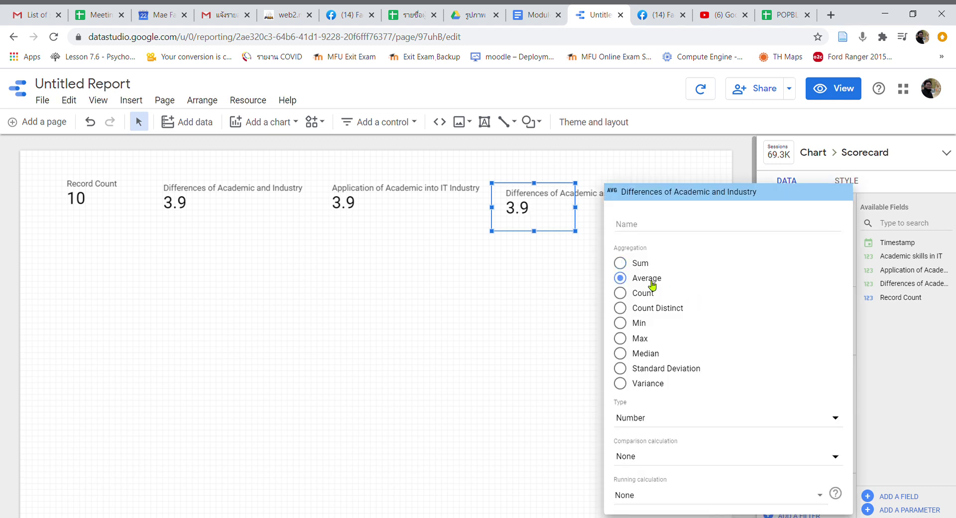
{"action": "left_click", "coordinate": [487, 378]}
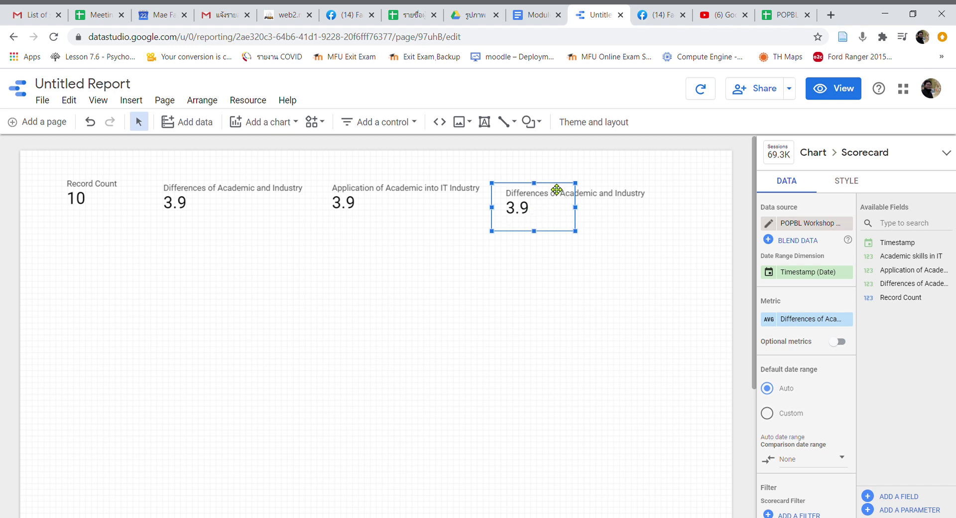
- Nudge the fourth scorecard slightly upward on the page
{"action": "key", "text": "Up"}
{"action": "key", "text": "Up"}
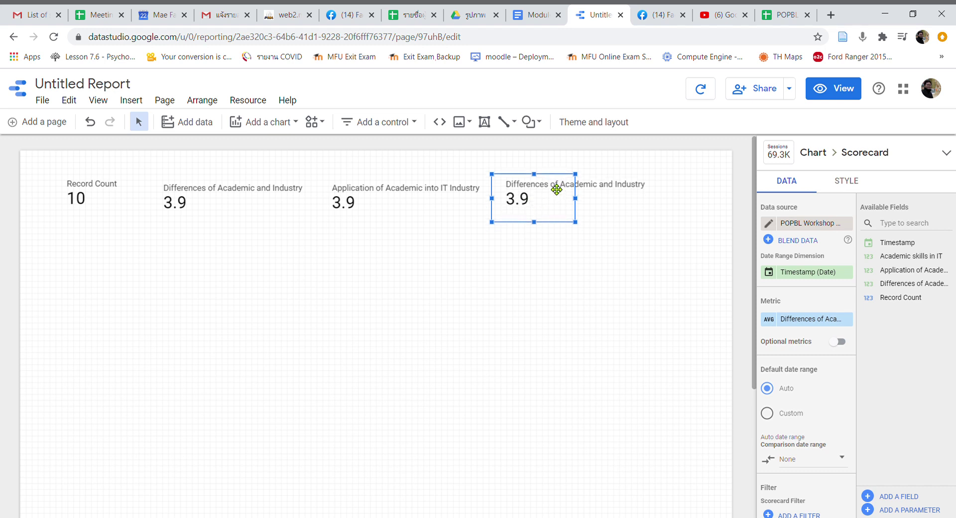
{"action": "left_click", "coordinate": [170, 344]}
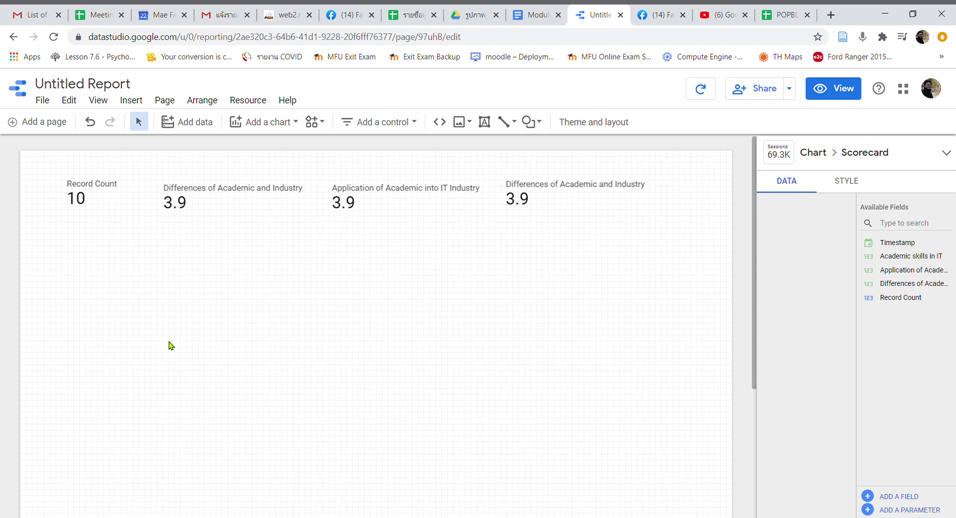
- Check which metrics the three rating scorecards use by comparing them one after another
{"action": "left_click", "coordinate": [221, 209]}
{"action": "left_click", "coordinate": [344, 207]}
{"action": "left_click", "coordinate": [523, 206]}
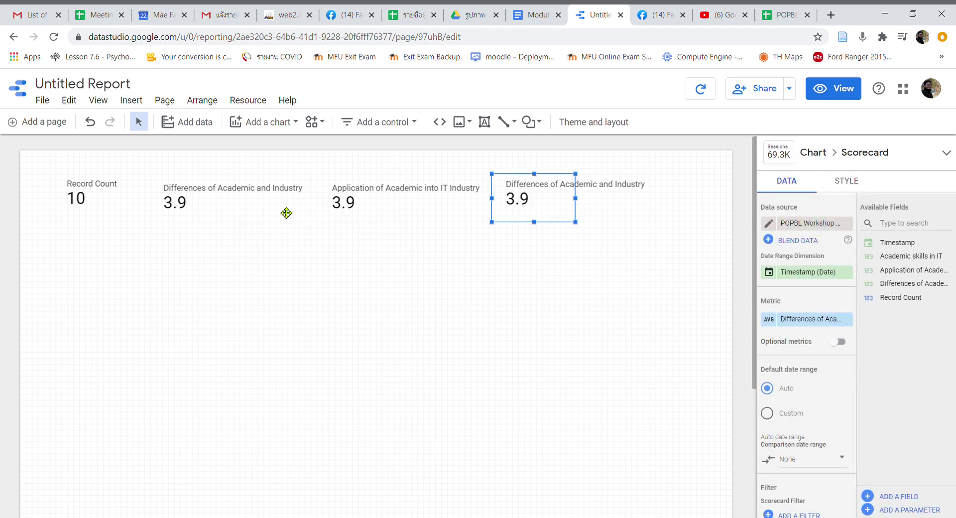
{"action": "left_click", "coordinate": [215, 210]}
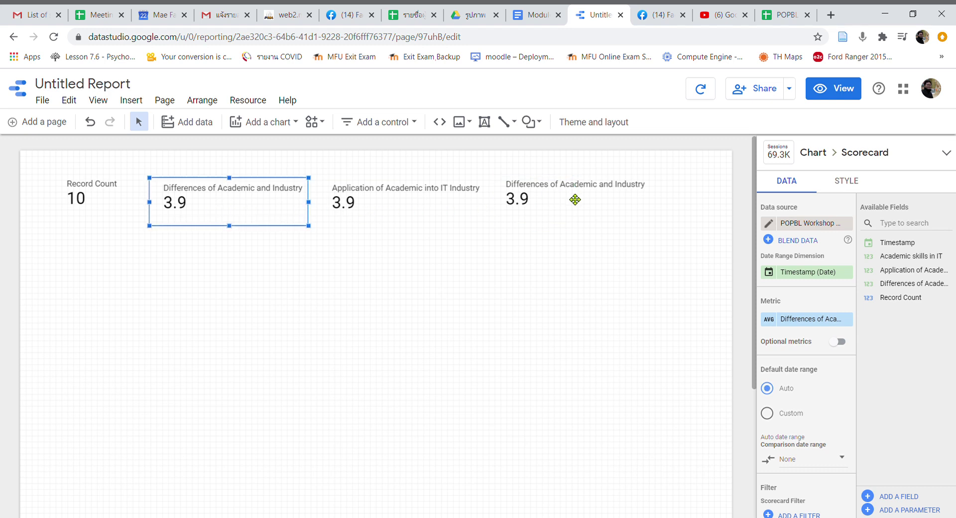
- Change the fourth scorecard's metric to Academic skills in IT with Average aggregation
{"action": "left_click", "coordinate": [575, 199]}
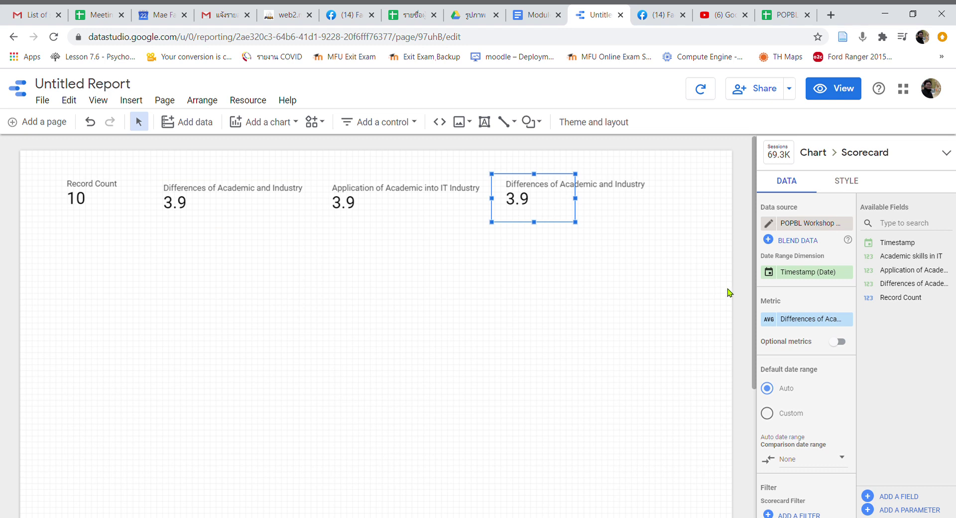
{"action": "left_click", "coordinate": [826, 319]}
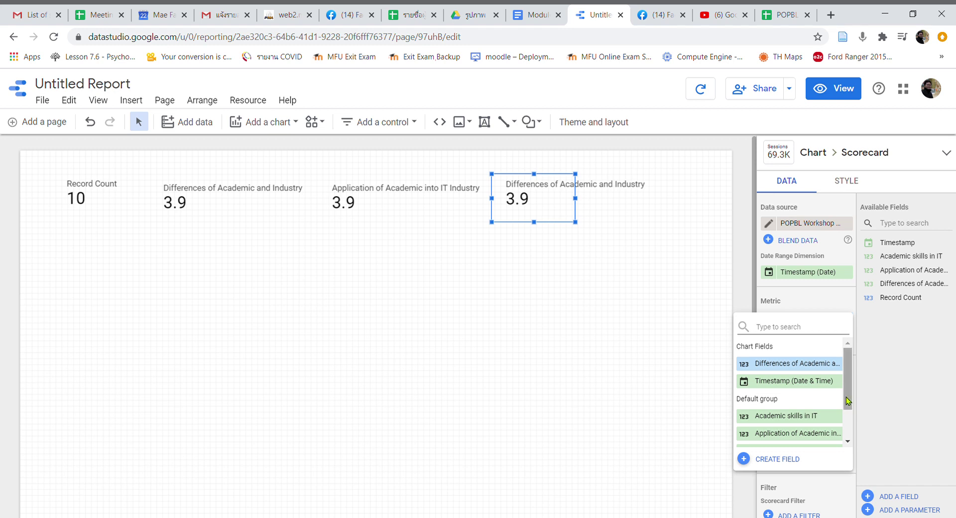
{"action": "left_click", "coordinate": [803, 416]}
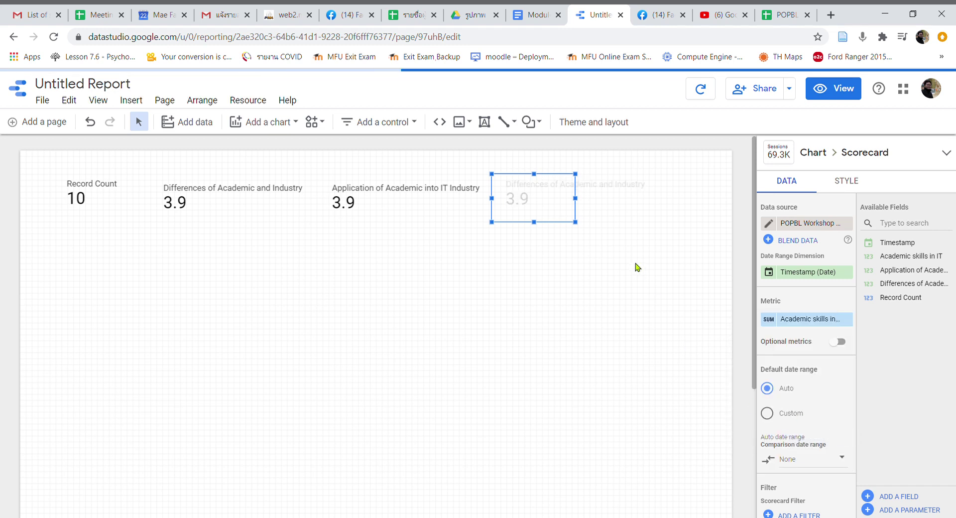
{"action": "left_click", "coordinate": [768, 319]}
{"action": "left_click", "coordinate": [646, 279]}
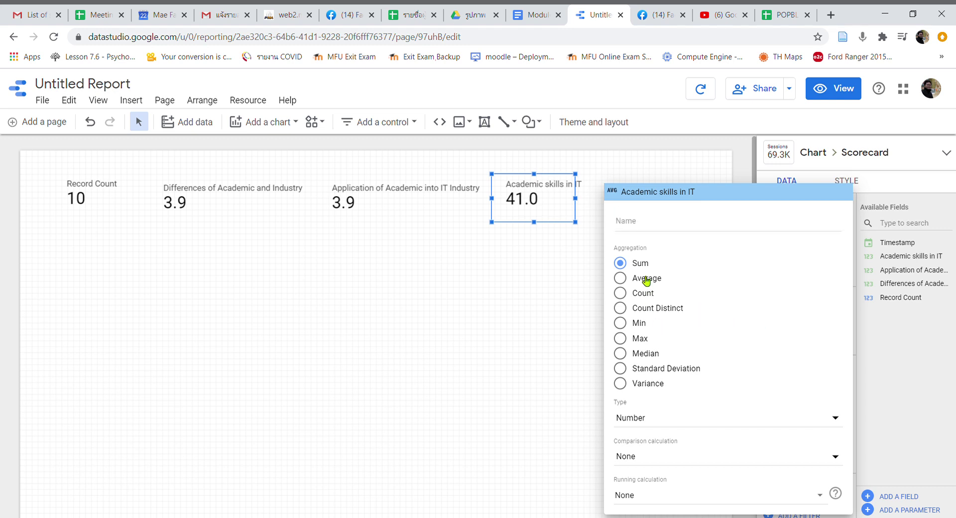
{"action": "left_click", "coordinate": [493, 282]}
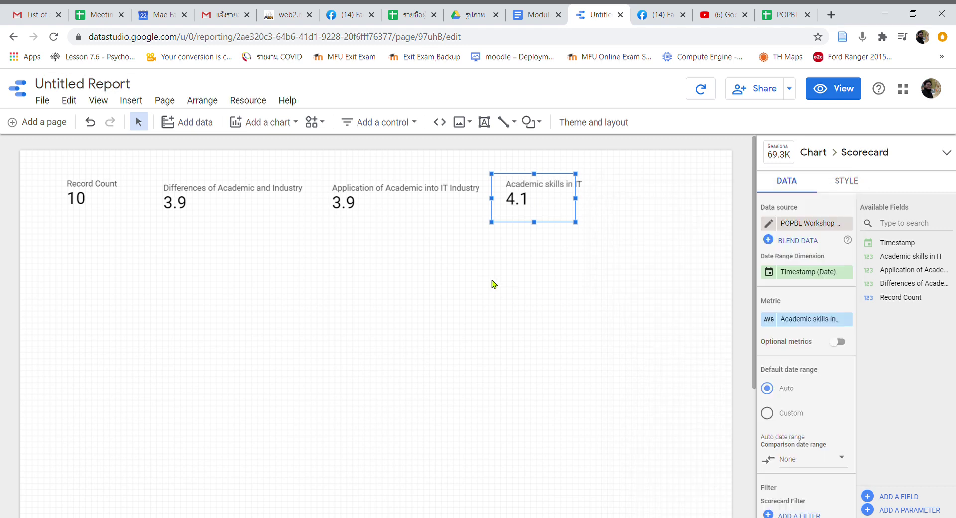
- Shift the Academic skills in IT and Record Count scorecards down to align with the two middle scorecards
{"action": "left_click_drag", "start_coordinate": [554, 182], "coordinate": [555, 184]}
{"action": "left_click", "coordinate": [425, 258]}
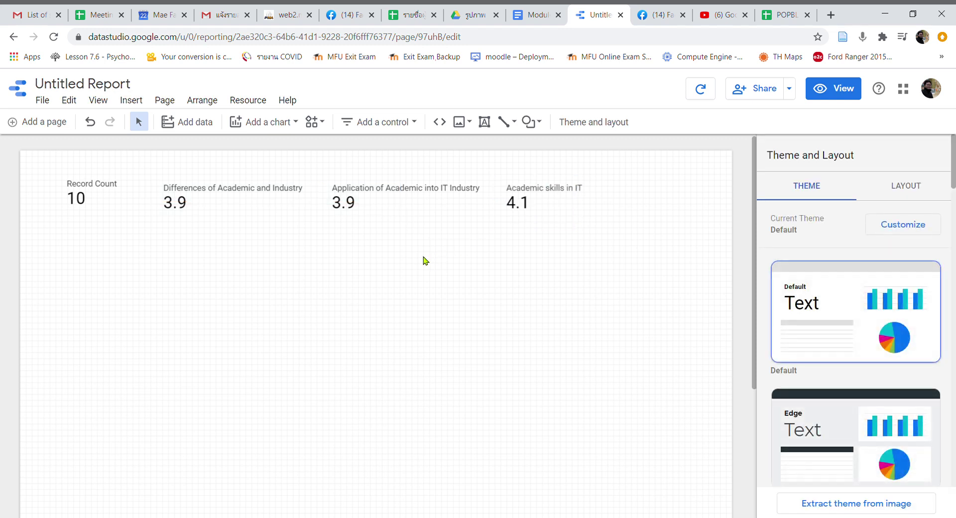
{"action": "left_click", "coordinate": [90, 192]}
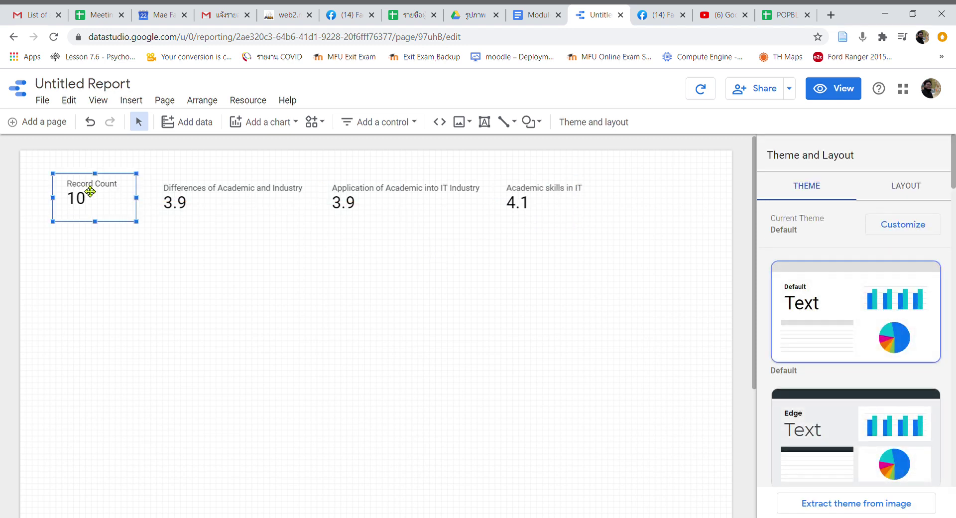
{"action": "left_click_drag", "start_coordinate": [113, 181], "coordinate": [113, 185]}
{"action": "left_click", "coordinate": [154, 320]}
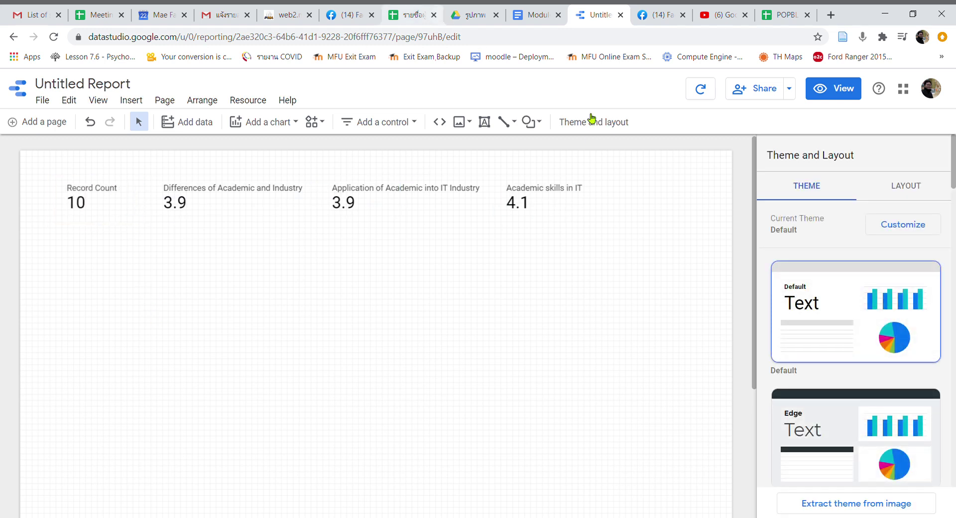
- Consult the Module 4 instructions in Google Docs and add a second page to the Data Studio report
{"action": "left_click", "coordinate": [528, 20]}
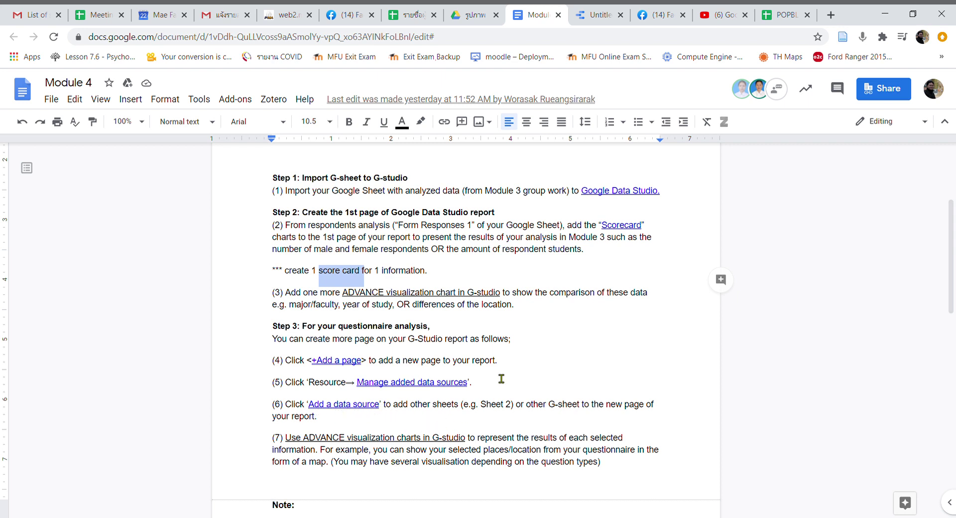
{"action": "left_click", "coordinate": [592, 16]}
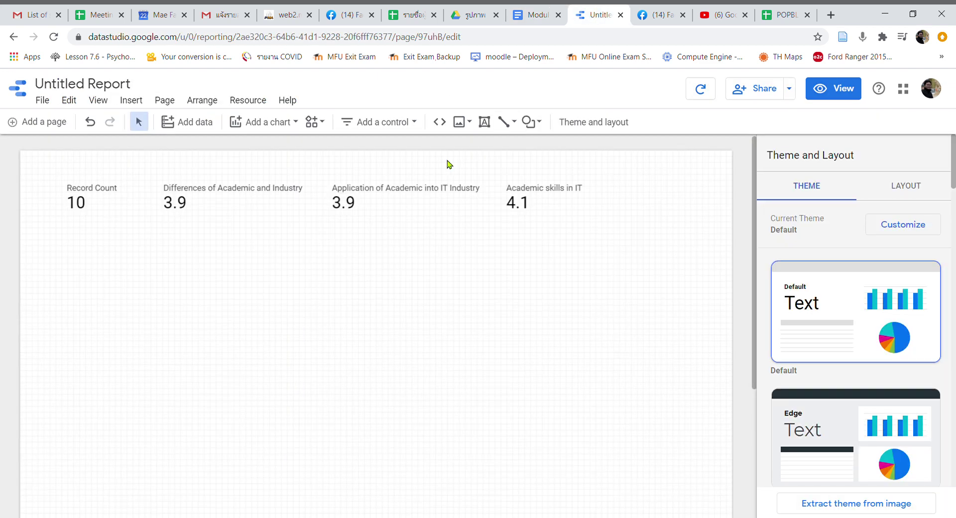
{"action": "left_click", "coordinate": [35, 124]}
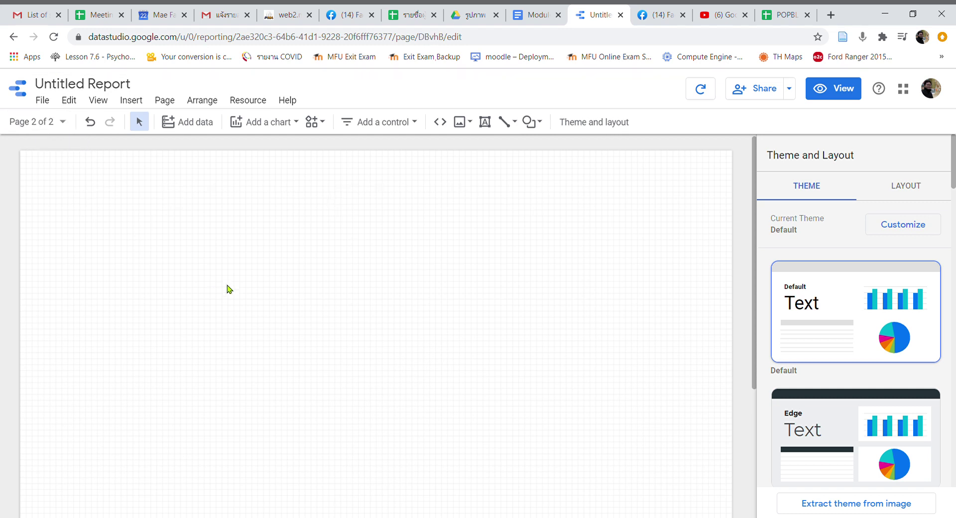
- Add the avg worksheet of the POPBL Workshop After (Responses) Google Sheets file as a second data source for the report
{"action": "left_click", "coordinate": [251, 102]}
{"action": "left_click", "coordinate": [285, 125]}
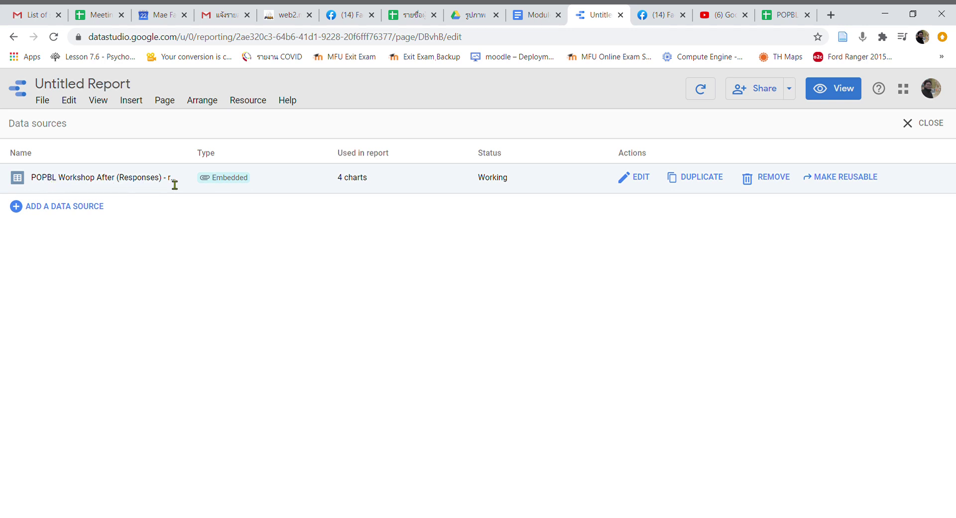
{"action": "left_click", "coordinate": [63, 209]}
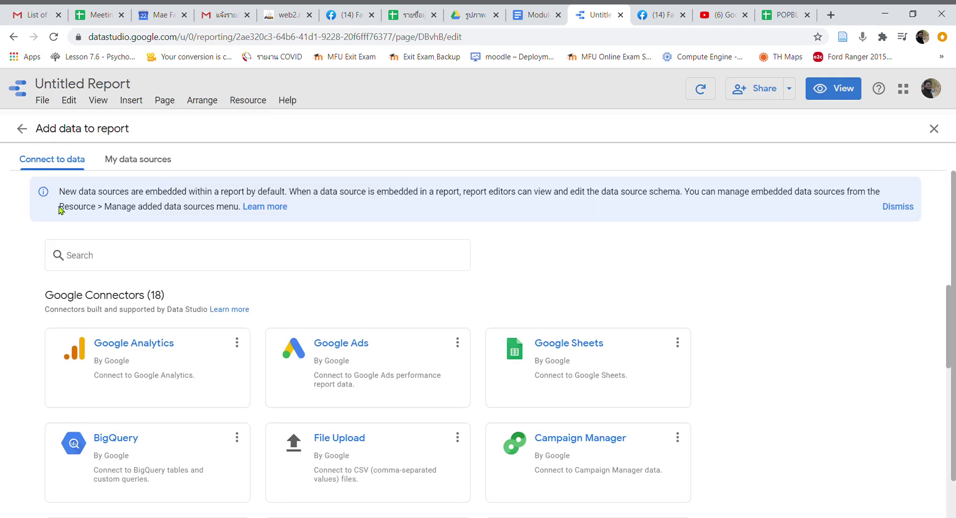
{"action": "left_click", "coordinate": [533, 343]}
{"action": "left_click", "coordinate": [220, 264]}
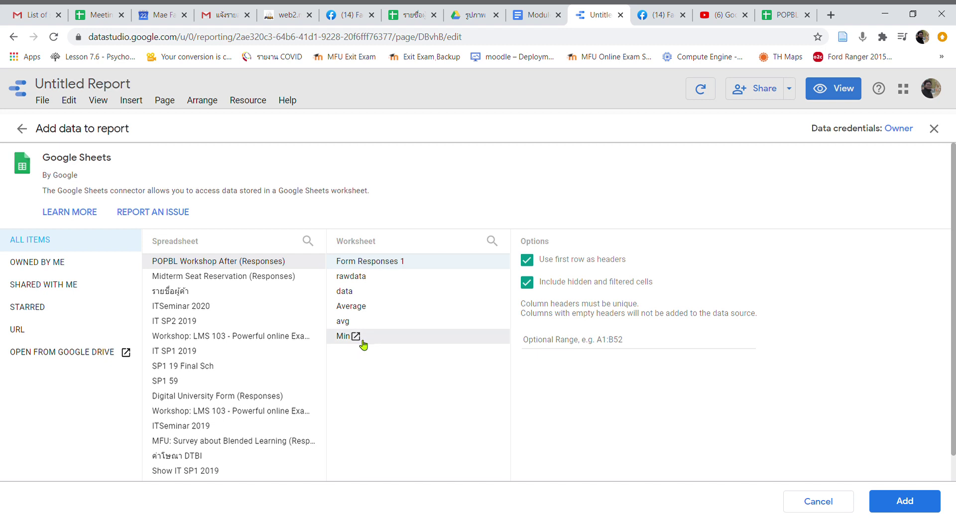
{"action": "left_click", "coordinate": [344, 322]}
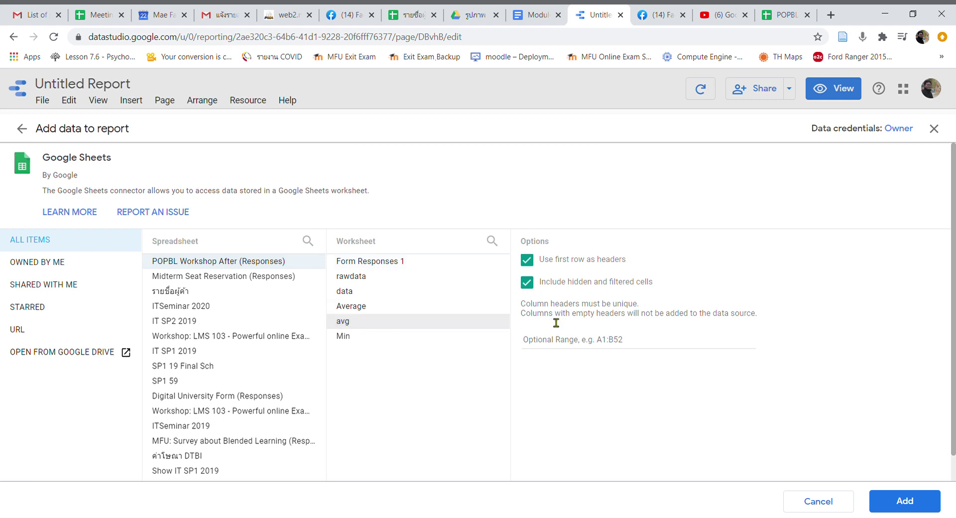
{"action": "left_click", "coordinate": [910, 503]}
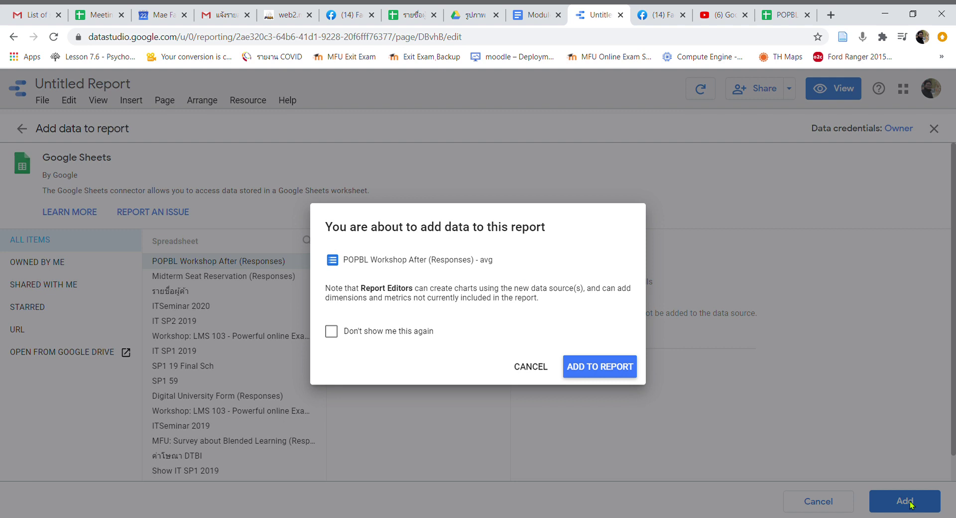
{"action": "left_click", "coordinate": [607, 371]}
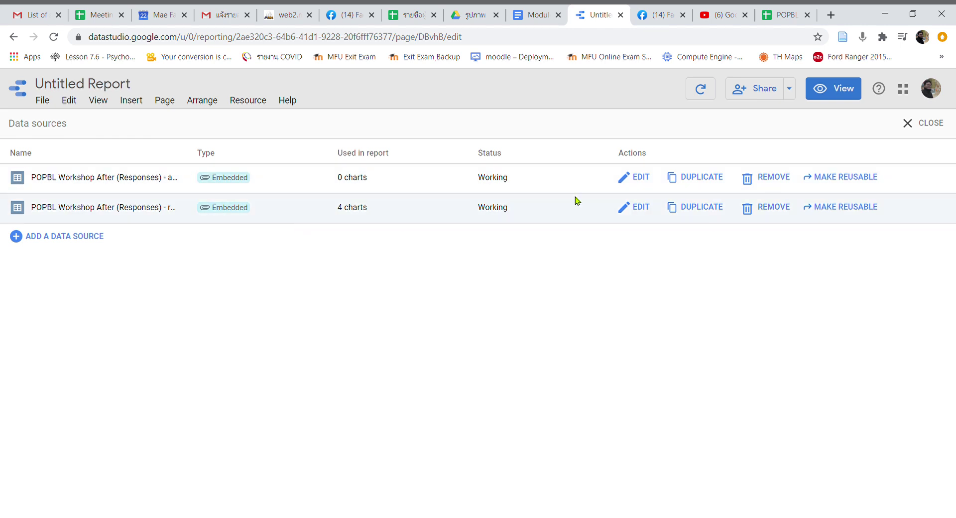
{"action": "left_click", "coordinate": [913, 128]}
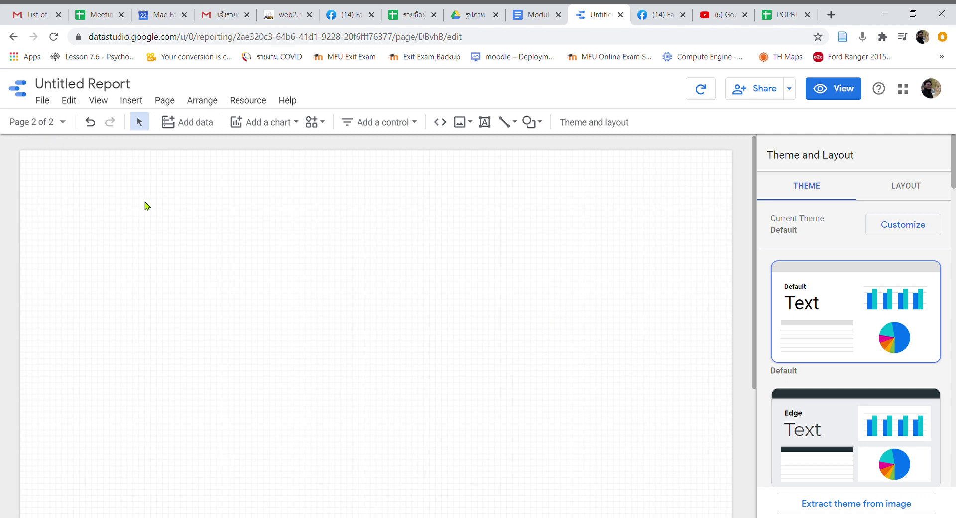
- Insert a column chart in the upper part of page 2 and widen it to more than half the page width
{"action": "left_click", "coordinate": [254, 125]}
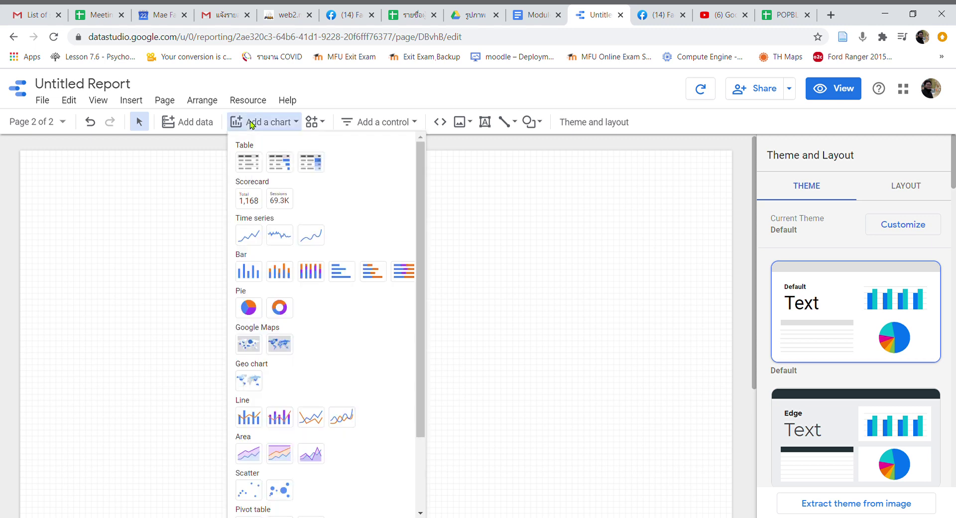
{"action": "left_click", "coordinate": [255, 279]}
{"action": "left_click", "coordinate": [112, 209]}
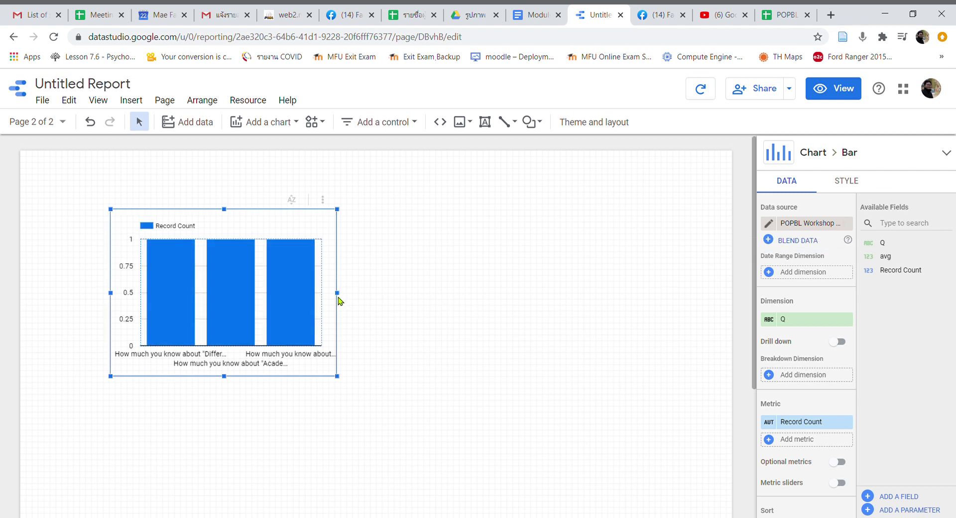
{"action": "left_click_drag", "start_coordinate": [341, 295], "coordinate": [485, 292]}
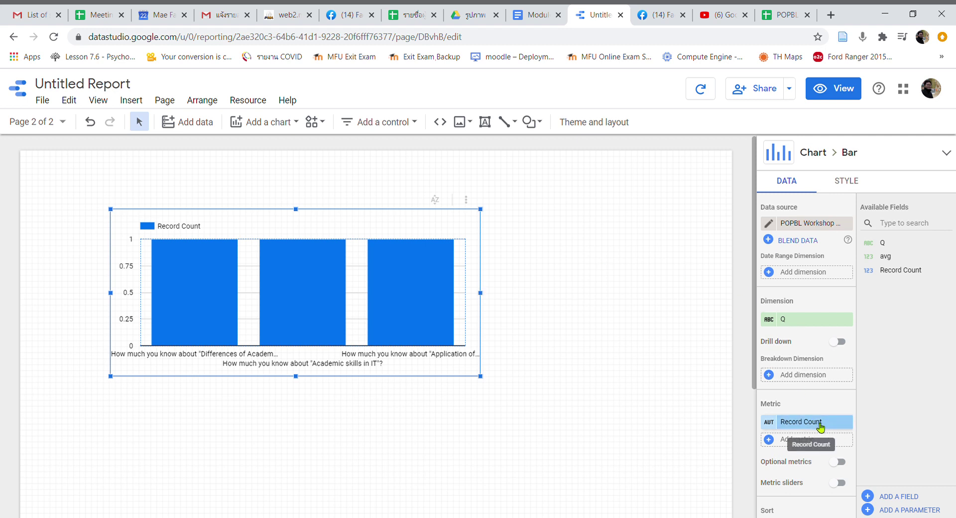
{"action": "scroll", "coordinate": [821, 421], "scroll_direction": "down", "scroll_amount": 2}
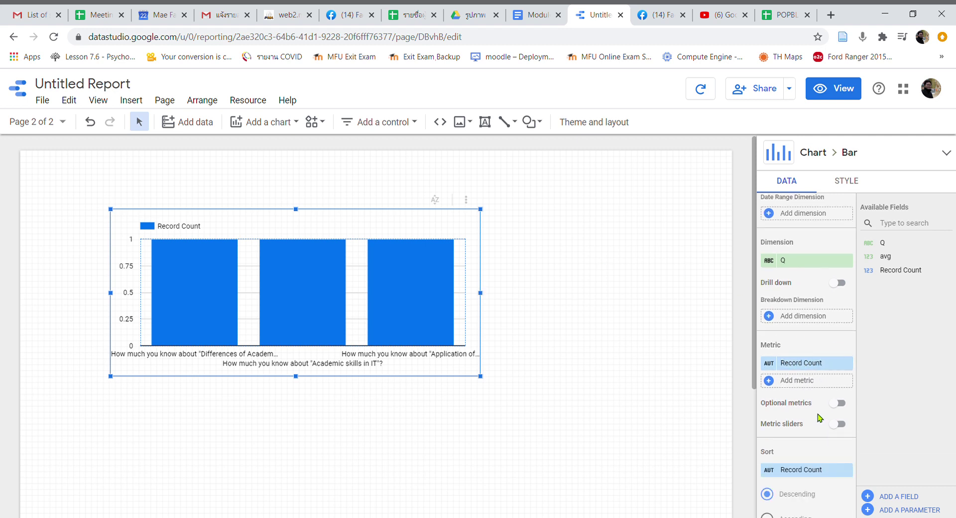
{"action": "left_click", "coordinate": [820, 324]}
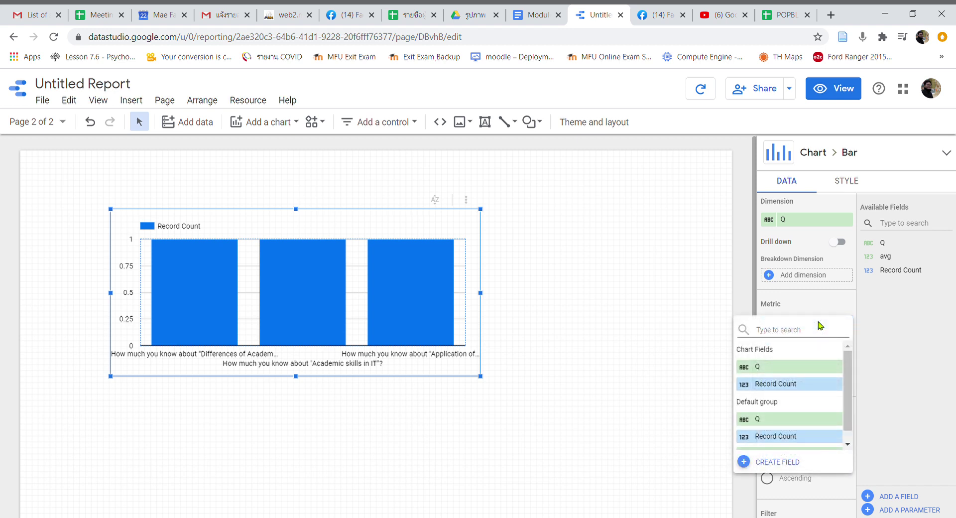
{"action": "scroll", "coordinate": [821, 384], "scroll_direction": "down", "scroll_amount": 1}
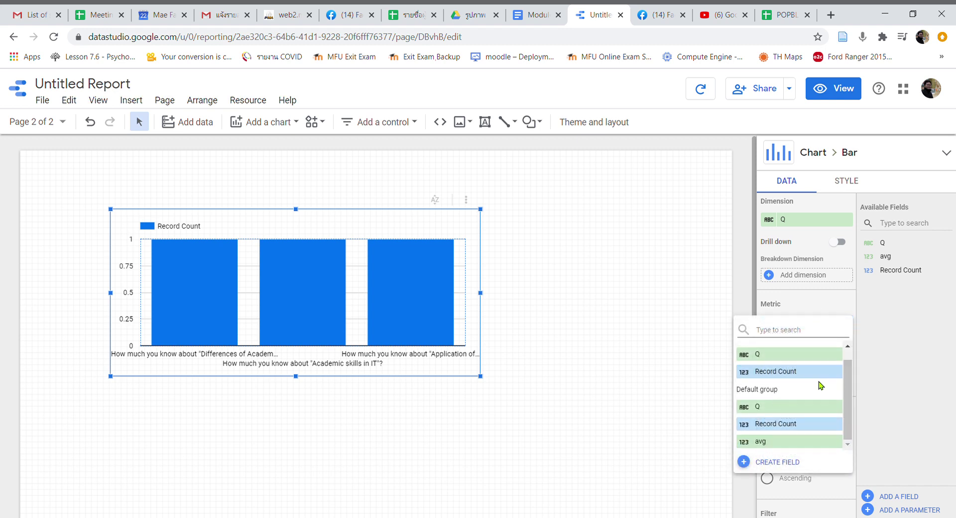
{"action": "left_click", "coordinate": [779, 355]}
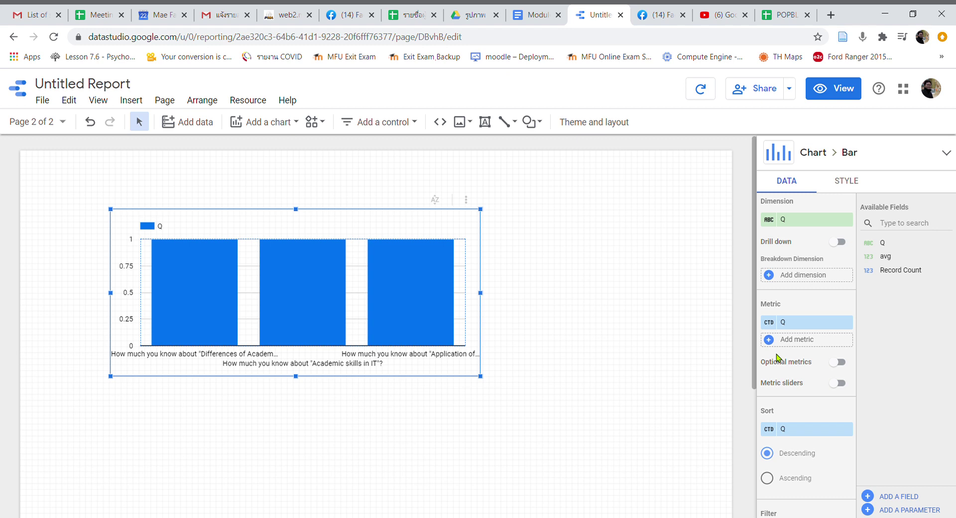
- Set the column chart's metric to avg
{"action": "left_click", "coordinate": [814, 323]}
{"action": "scroll", "coordinate": [797, 435], "scroll_direction": "down", "scroll_amount": 1}
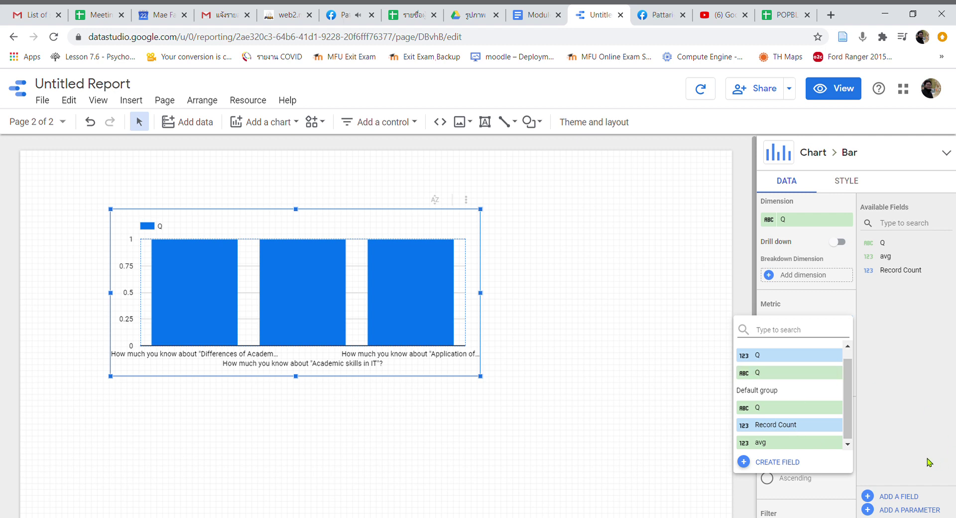
{"action": "left_click", "coordinate": [805, 443]}
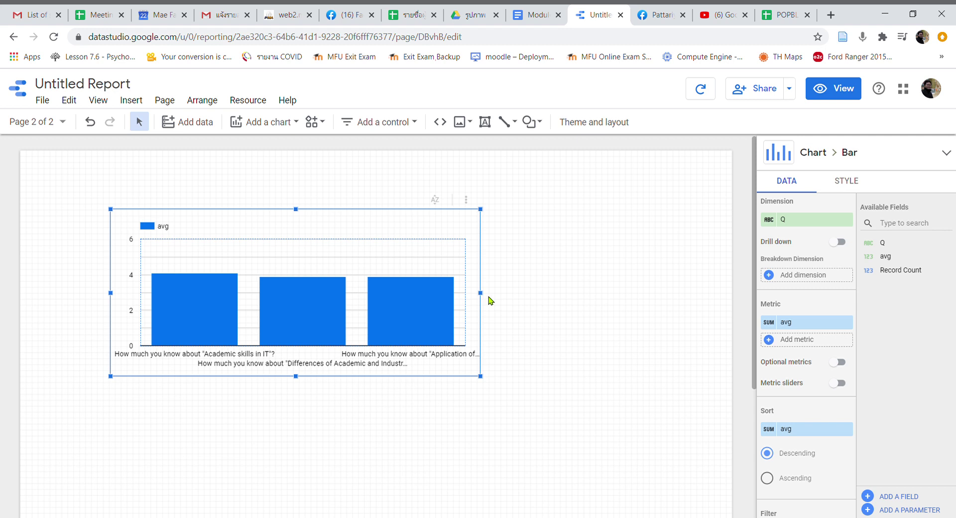
- Enlarge the avg column chart further in width and height so the question labels have more room
{"action": "left_click_drag", "start_coordinate": [481, 293], "coordinate": [600, 293]}
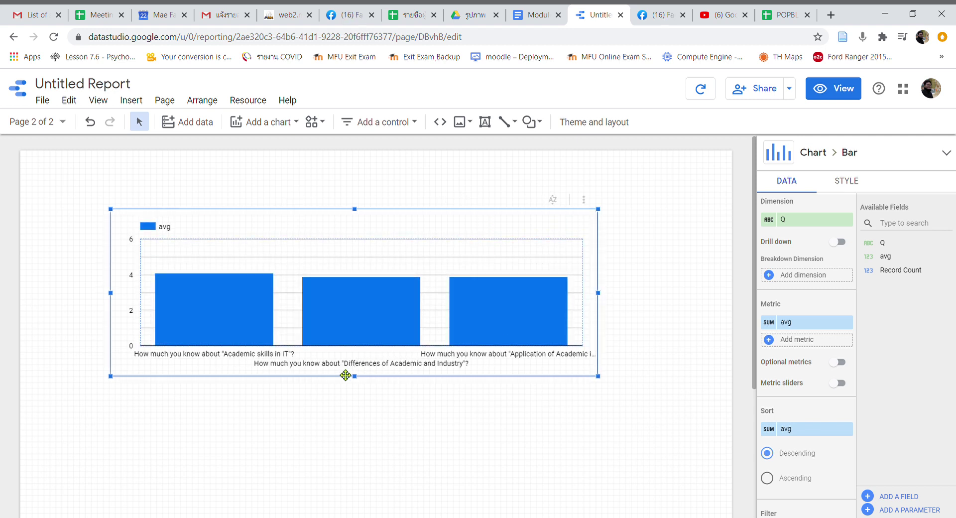
{"action": "left_click_drag", "start_coordinate": [355, 379], "coordinate": [356, 454]}
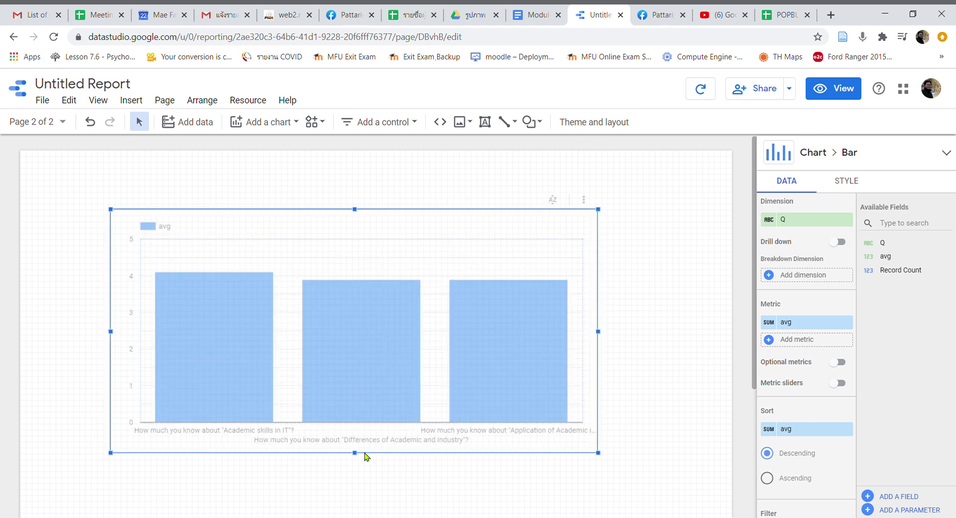
{"action": "left_click", "coordinate": [666, 330]}
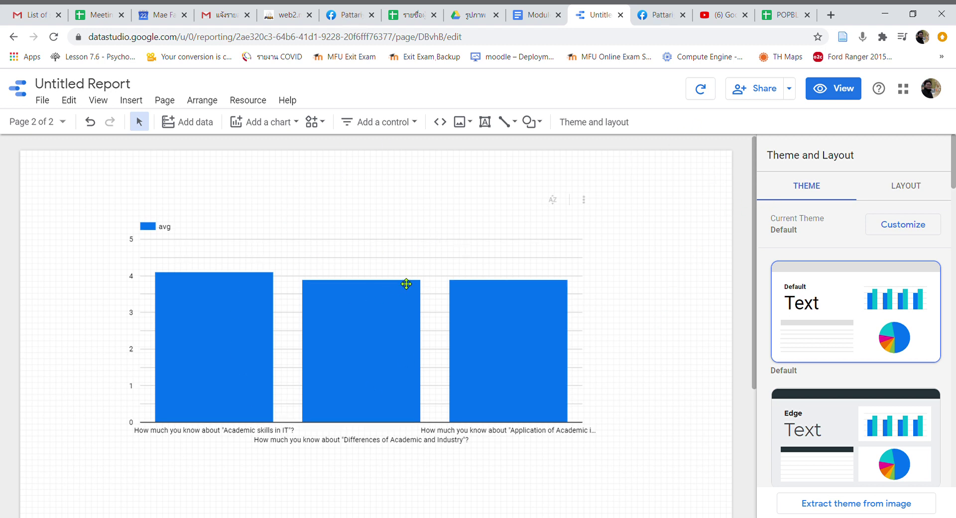
- Rename the report as "Report of Survey"
{"action": "left_click", "coordinate": [79, 85]}
{"action": "double_click", "coordinate": [77, 86]}
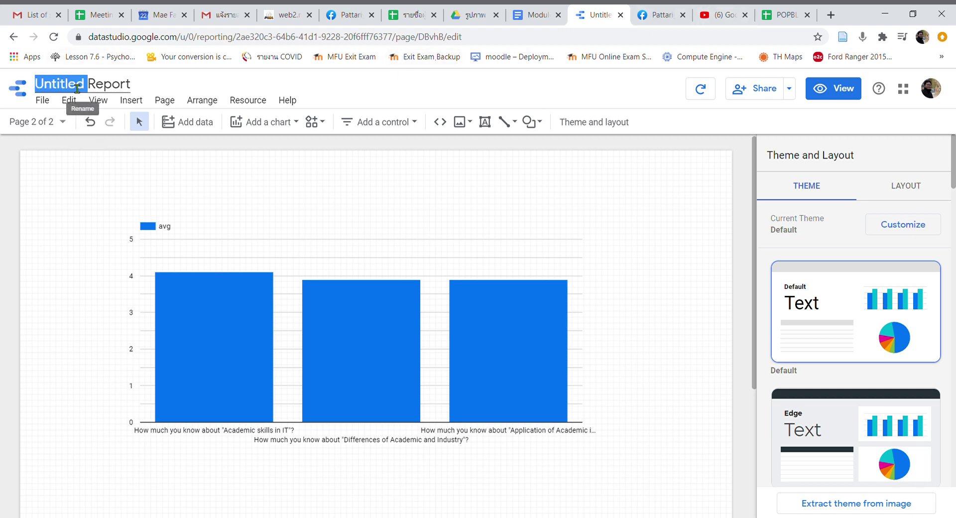
{"action": "key", "text": "ctrl+a"}
{"action": "type", "text": "REport"}
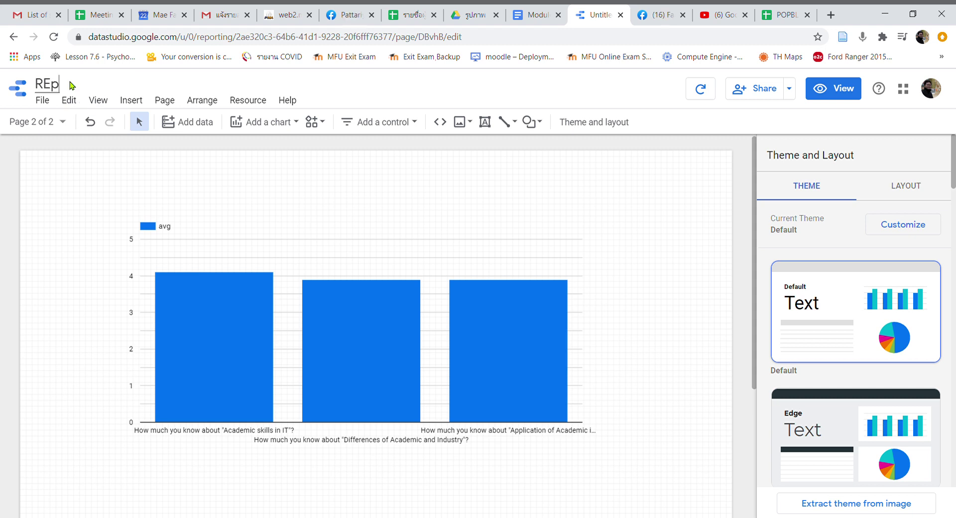
{"action": "key", "text": "BackSpace"}
{"action": "key", "text": "BackSpace"}
{"action": "key", "text": "BackSpace"}
{"action": "key", "text": "BackSpace"}
{"action": "key", "text": "BackSpace"}
{"action": "type", "text": "eport of "}
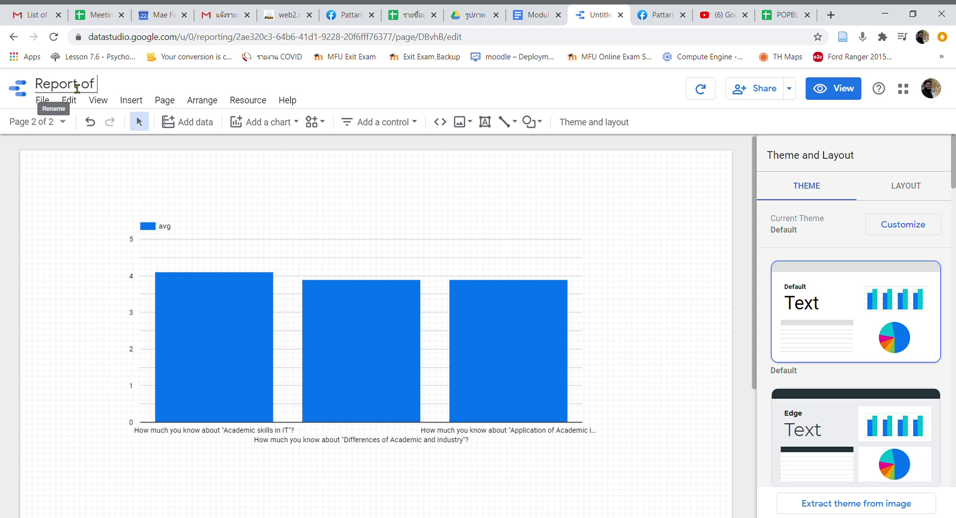
{"action": "type", "text": "Survey"}
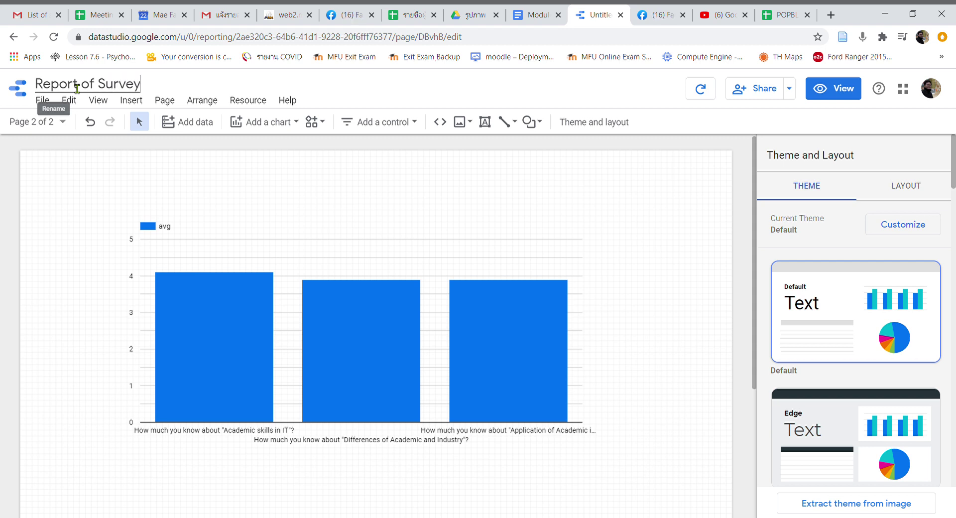
{"action": "key", "text": "Return"}
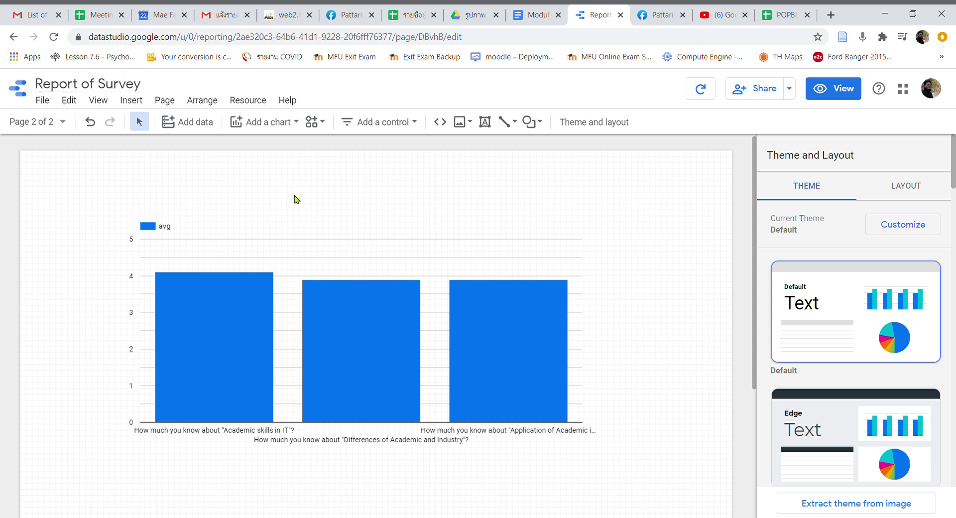